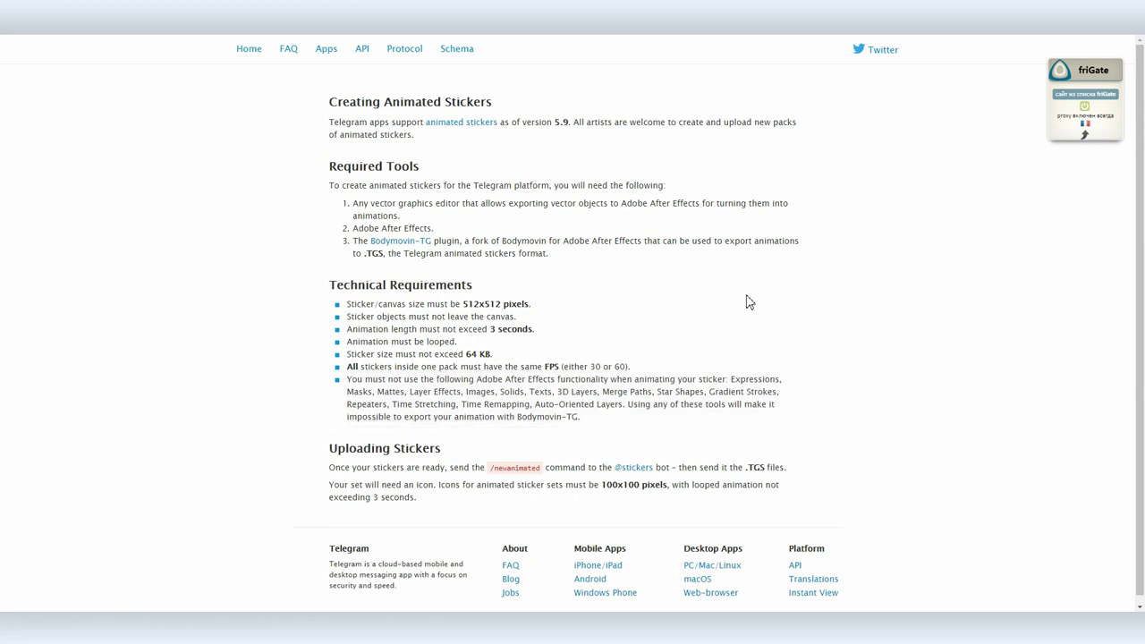
- Open the Bodymovin-TG repository from the sticker guide, follow its ZXP Installer link and download Anastasiy's Extension Manager
click(410, 242)
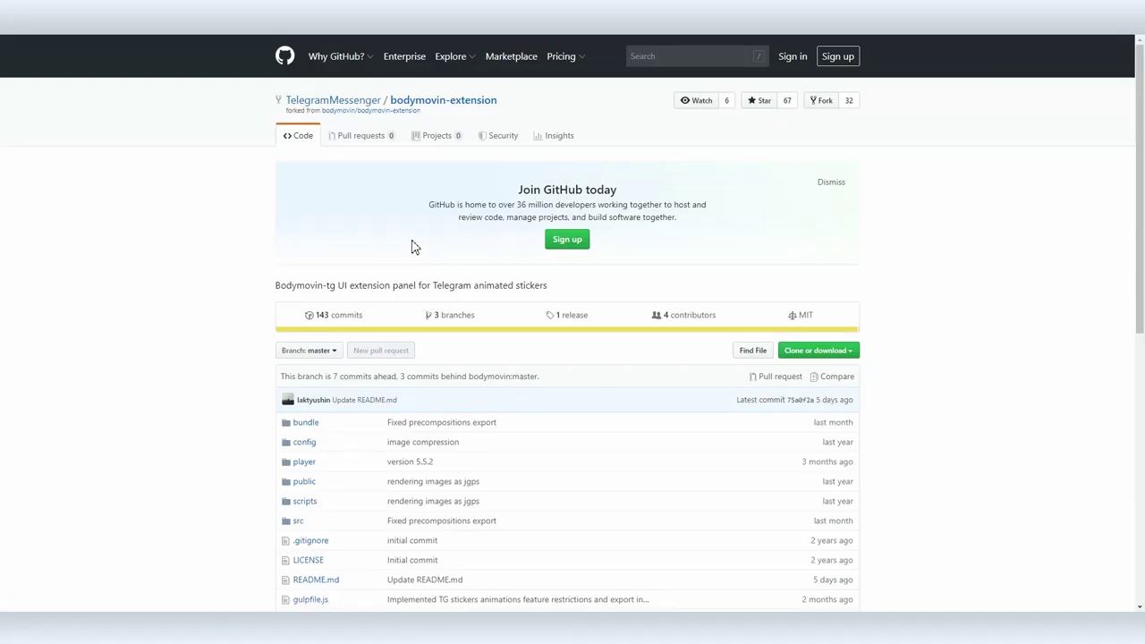
scroll(711, 279, down, 6)
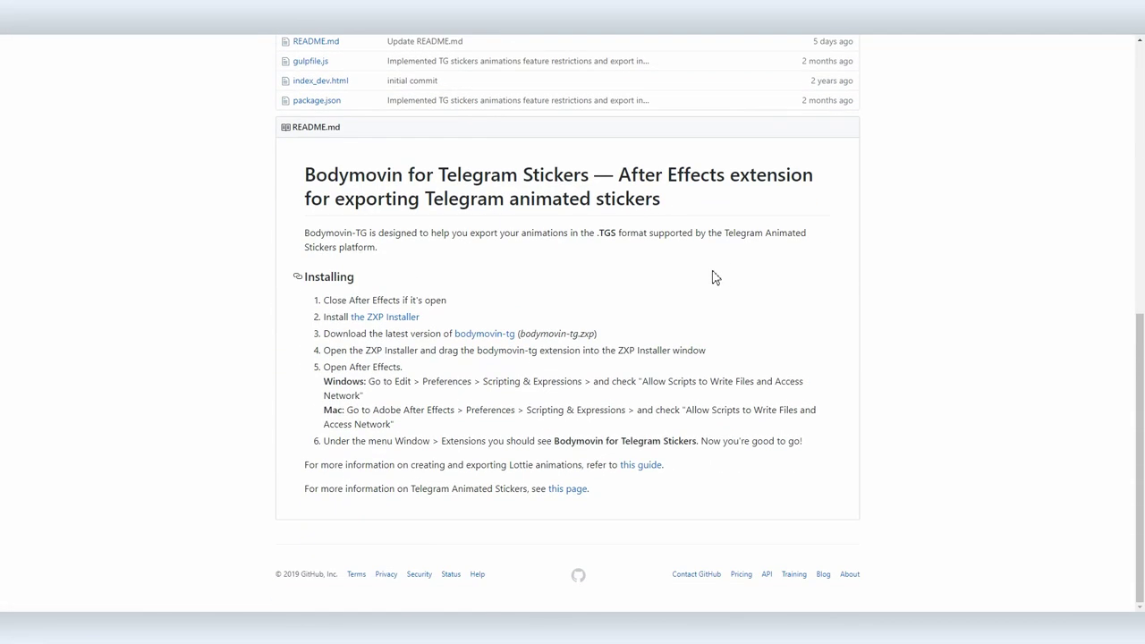
click(362, 318)
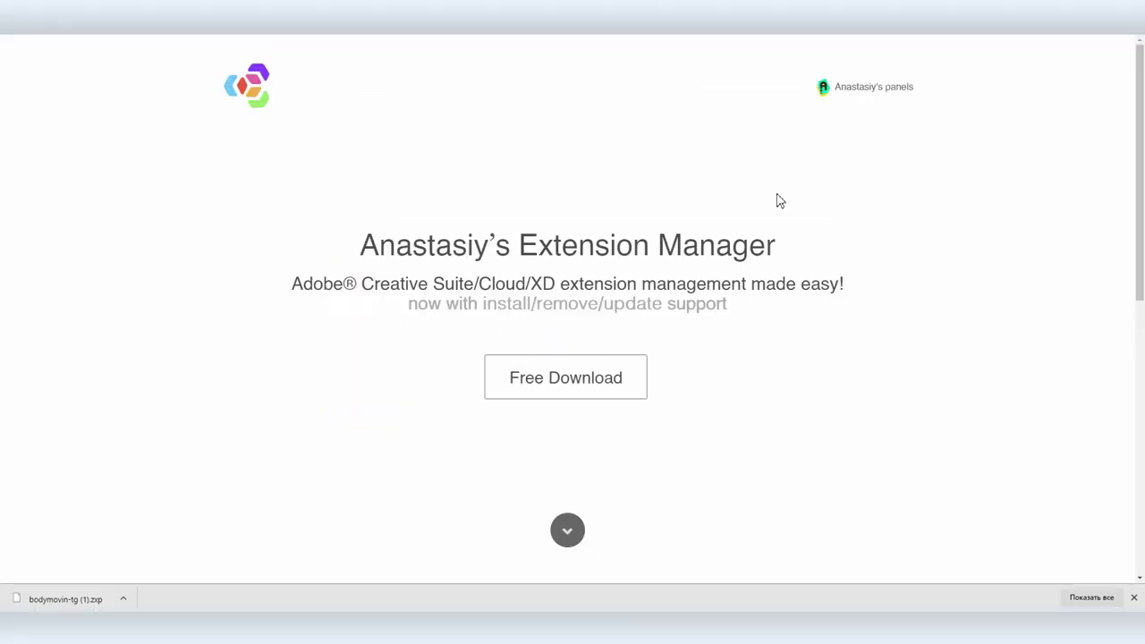
click(593, 397)
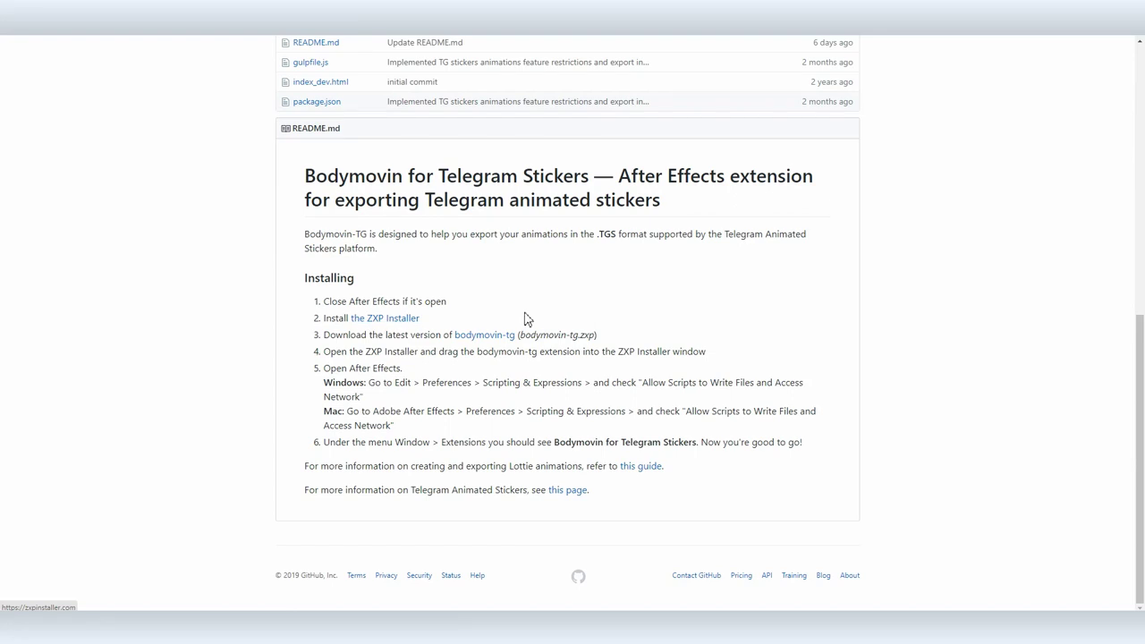
- Download bodymovin-tg.zxp from the v5.5.2 release of the Bodymovin extension
click(493, 343)
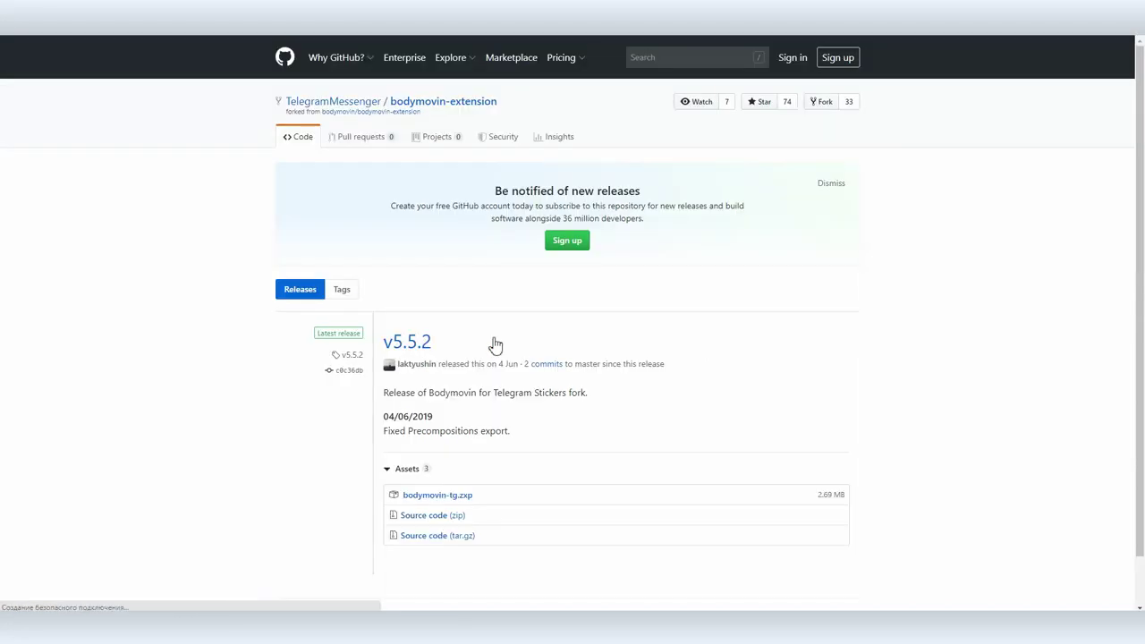
scroll(496, 345, down, 1)
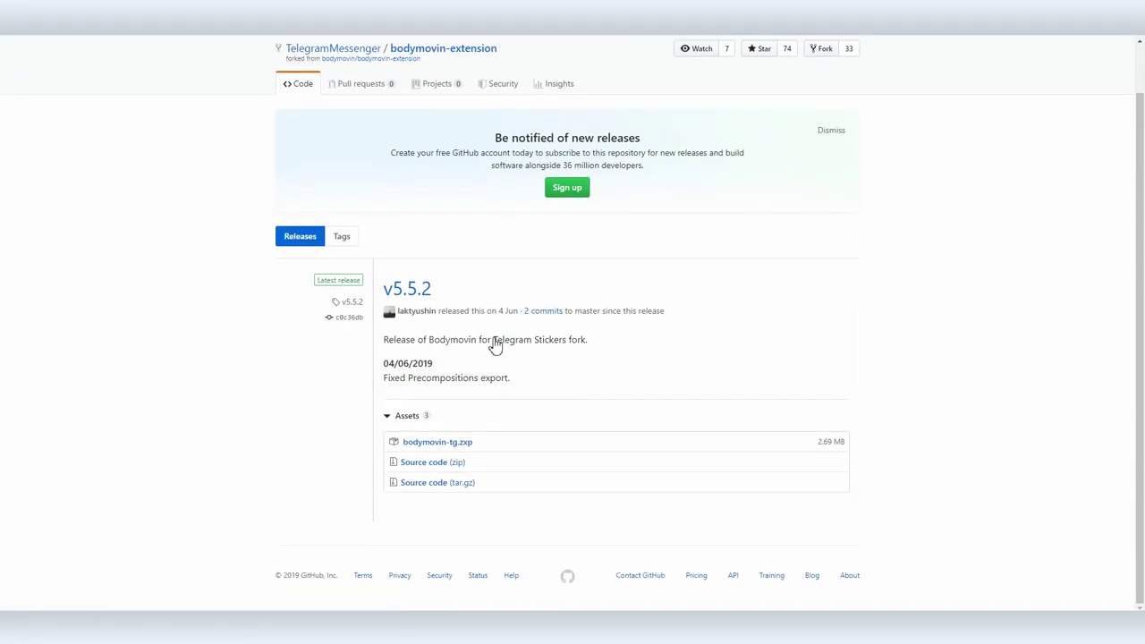
click(437, 447)
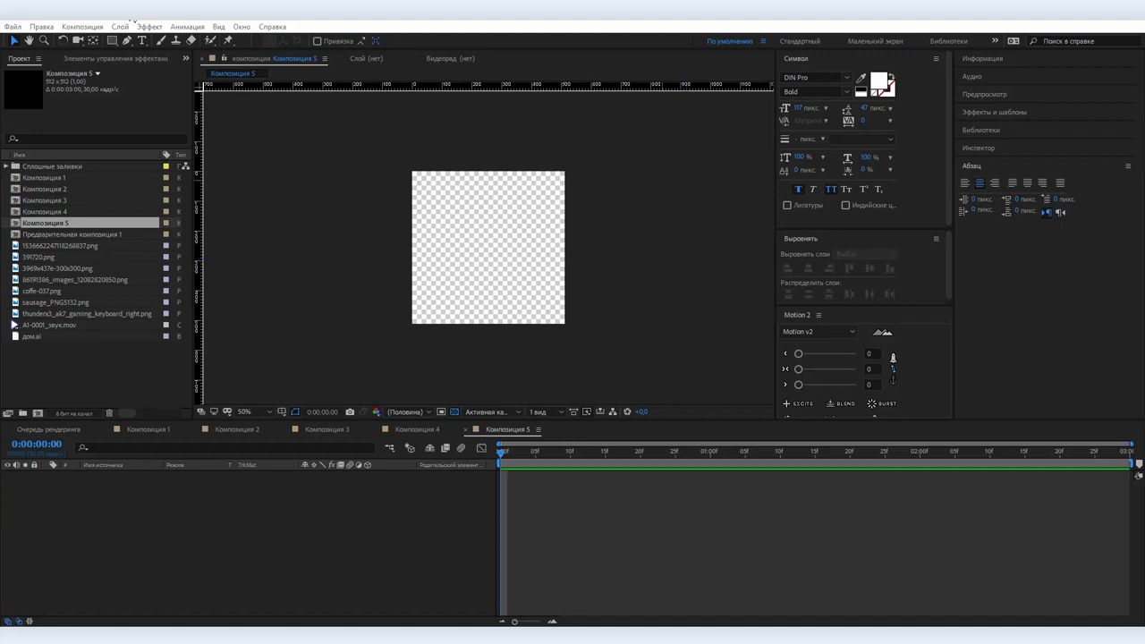
- In After Effects, check in the general preferences whether scripts may write files and access the network
click(40, 27)
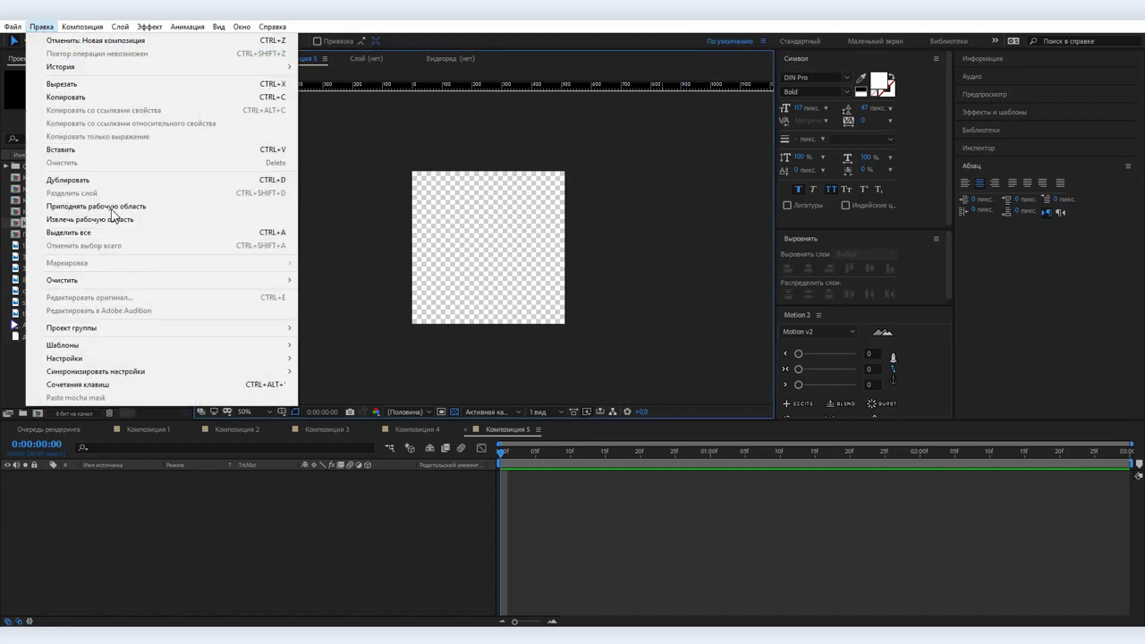
mouse_move(136, 358)
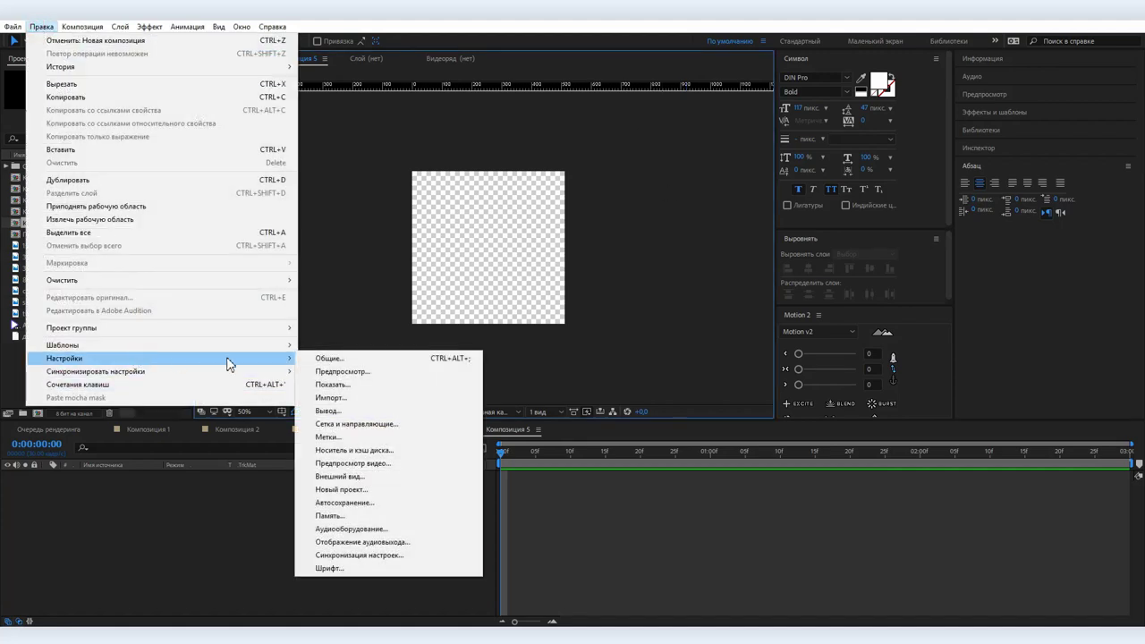
click(327, 359)
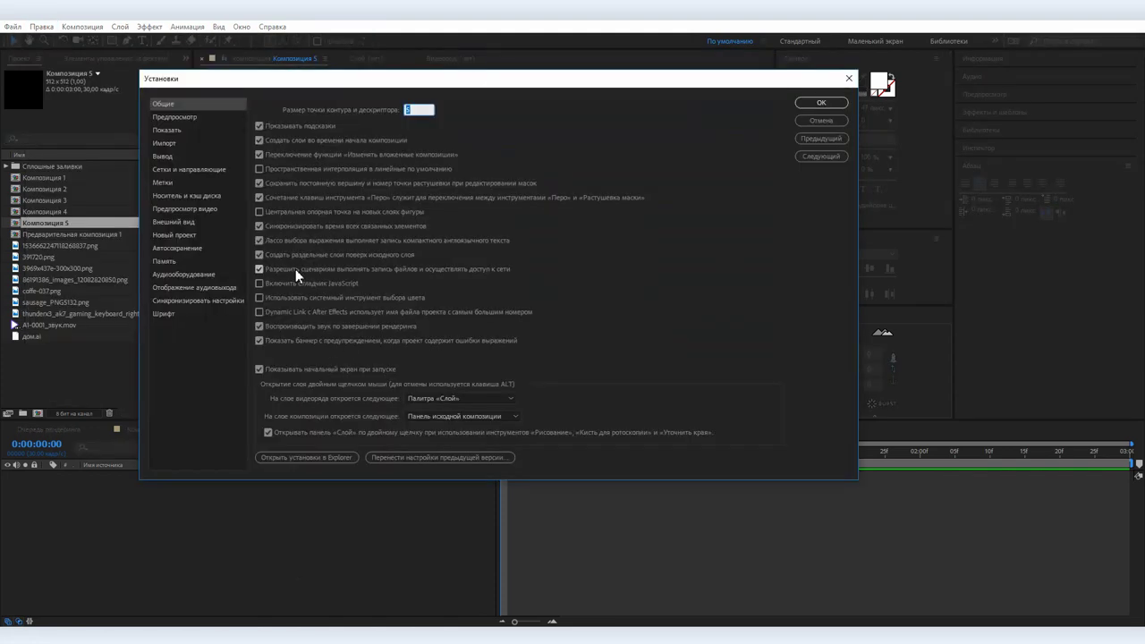
click(821, 104)
- Open the Bodymovin for Telegram Stickers extension to check its installation, and close it
click(241, 27)
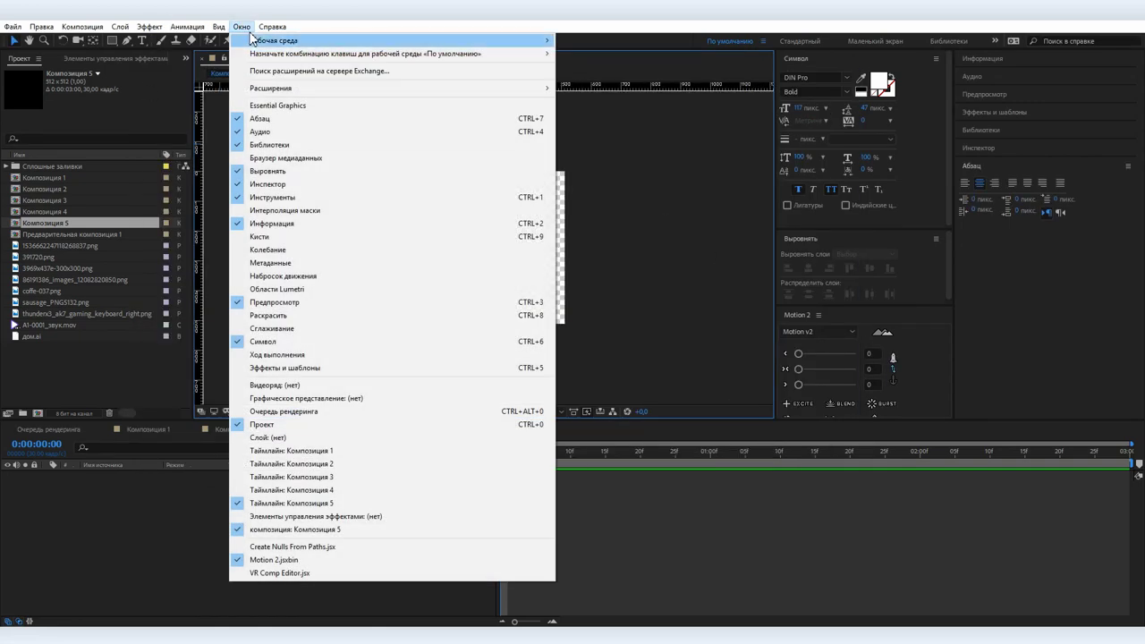
mouse_move(315, 89)
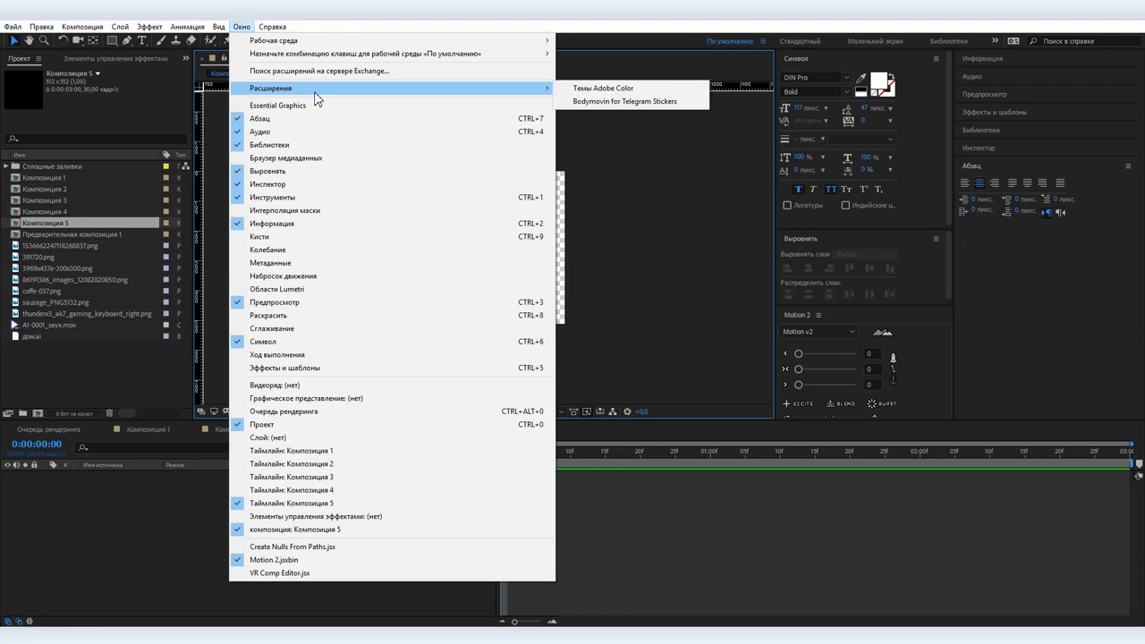
click(599, 102)
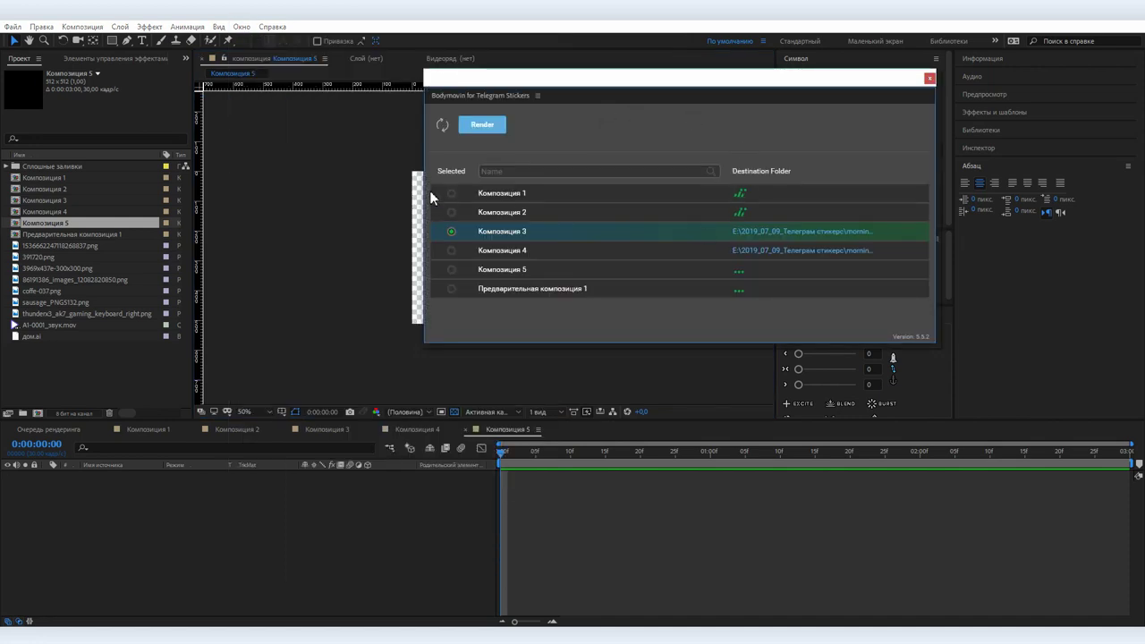
click(930, 78)
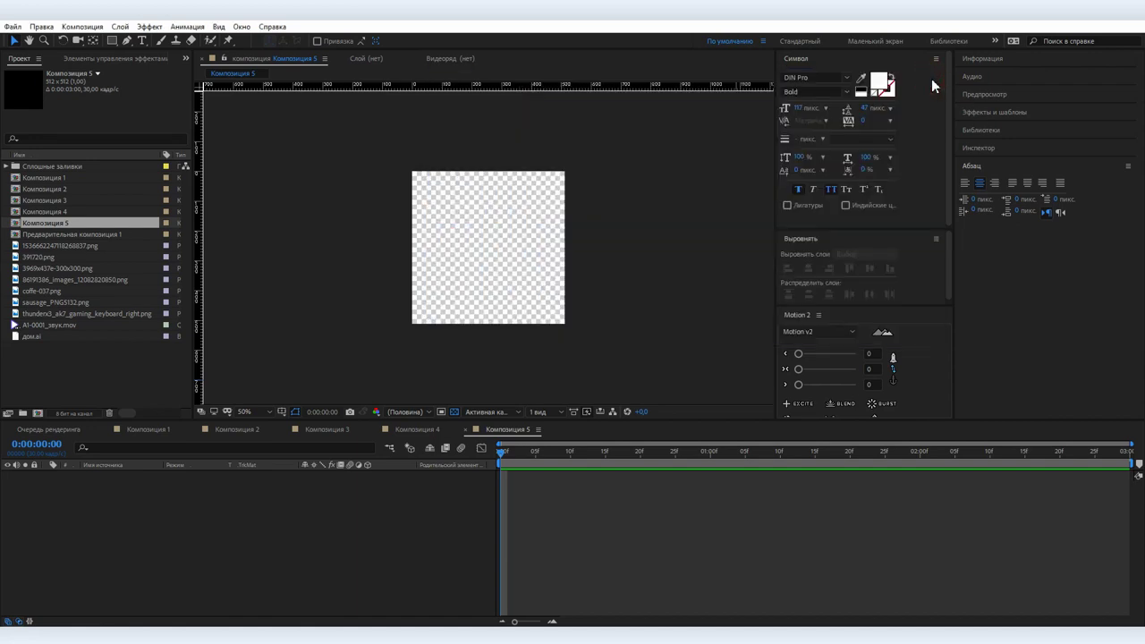
- Review the size, frame rate and duration in the settings of Композиция 5 and accept them
click(68, 28)
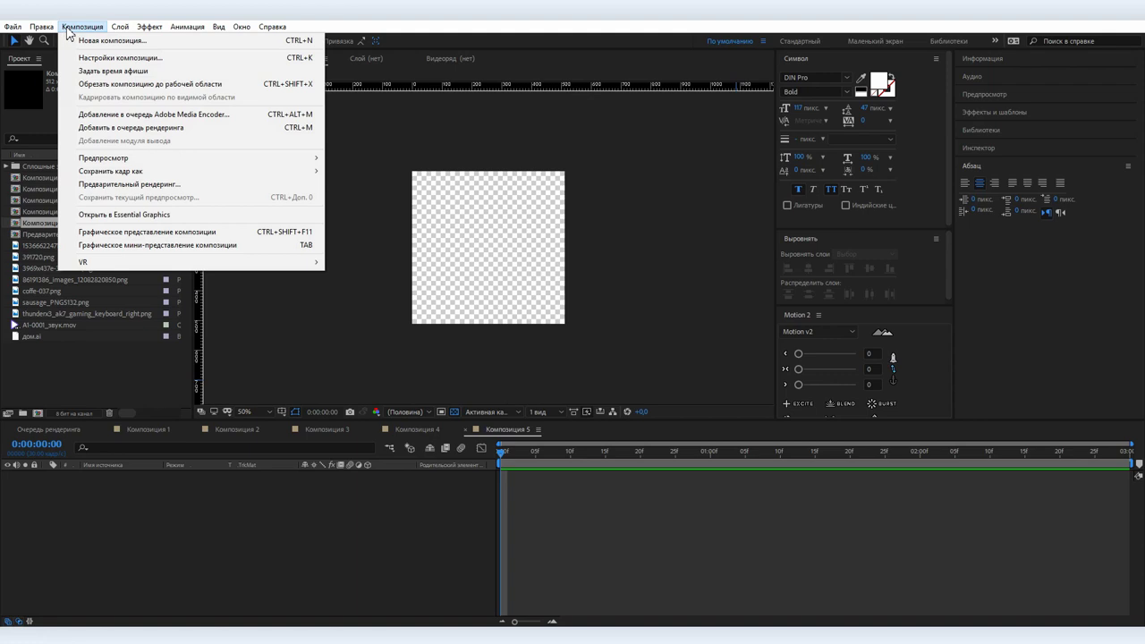
click(98, 58)
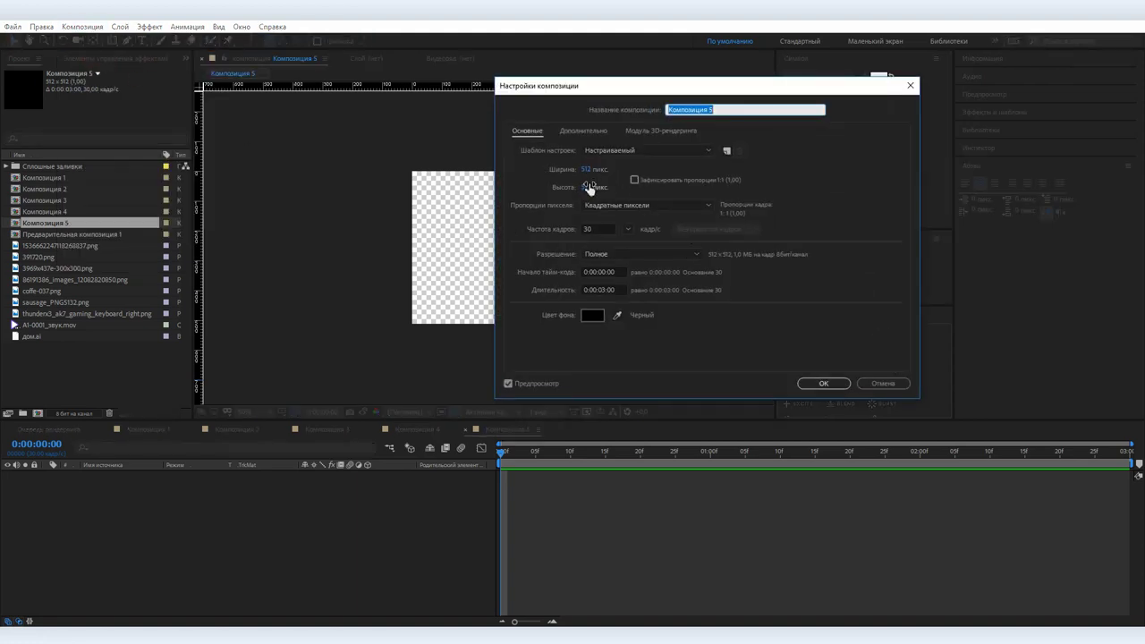
click(592, 229)
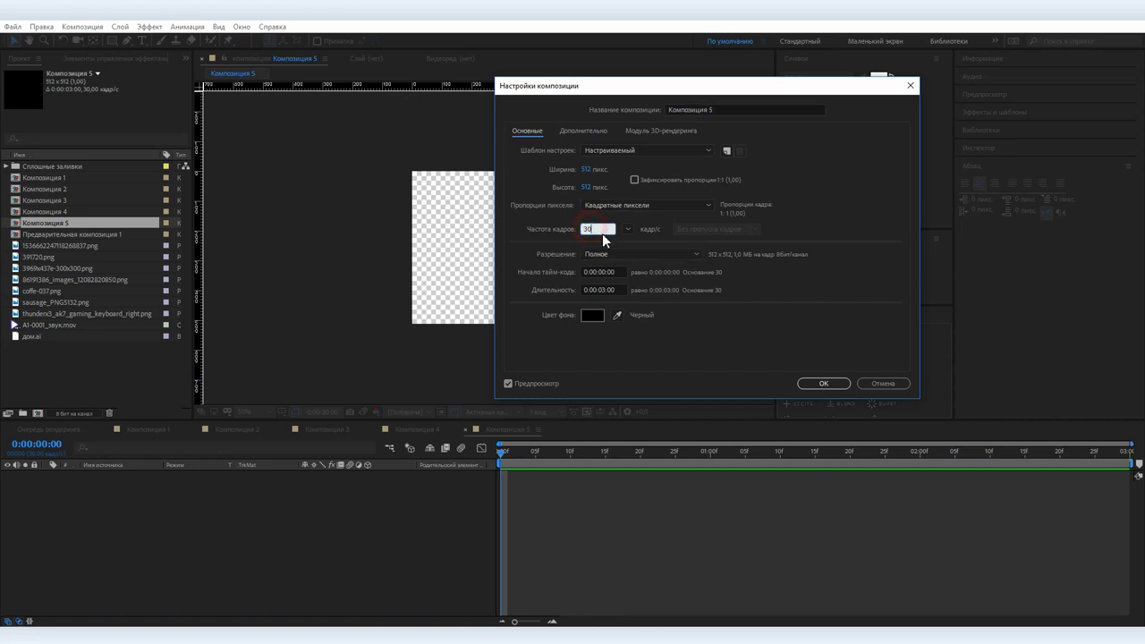
click(593, 228)
double_click(592, 229)
click(593, 229)
click(824, 382)
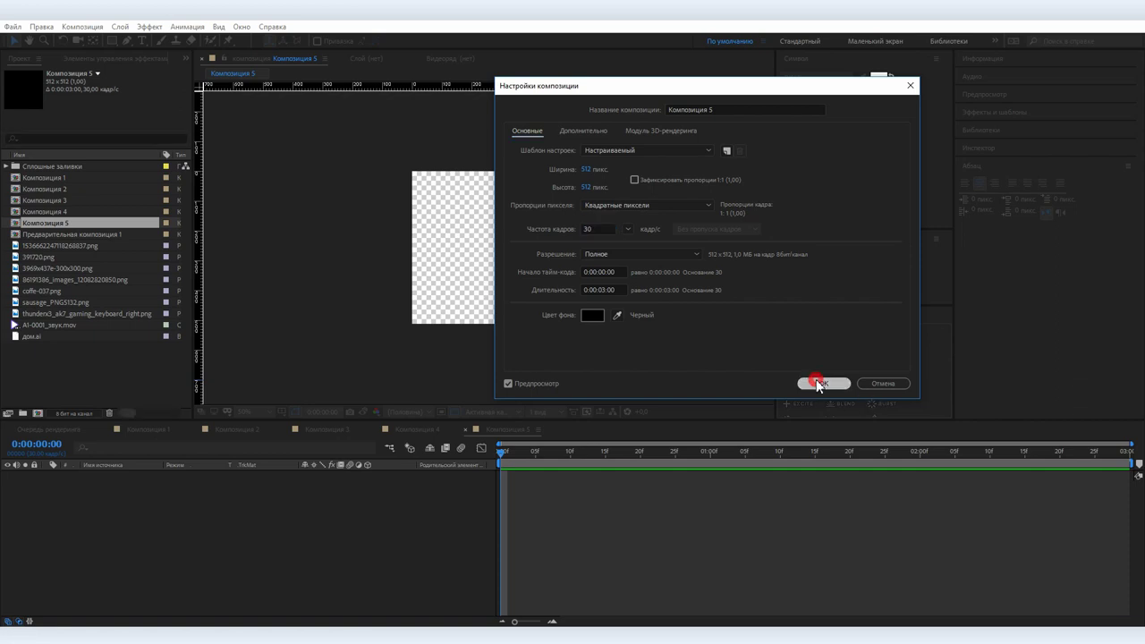
- Draw a black square about 200 px wide and align it to the composition's left edge
click(112, 40)
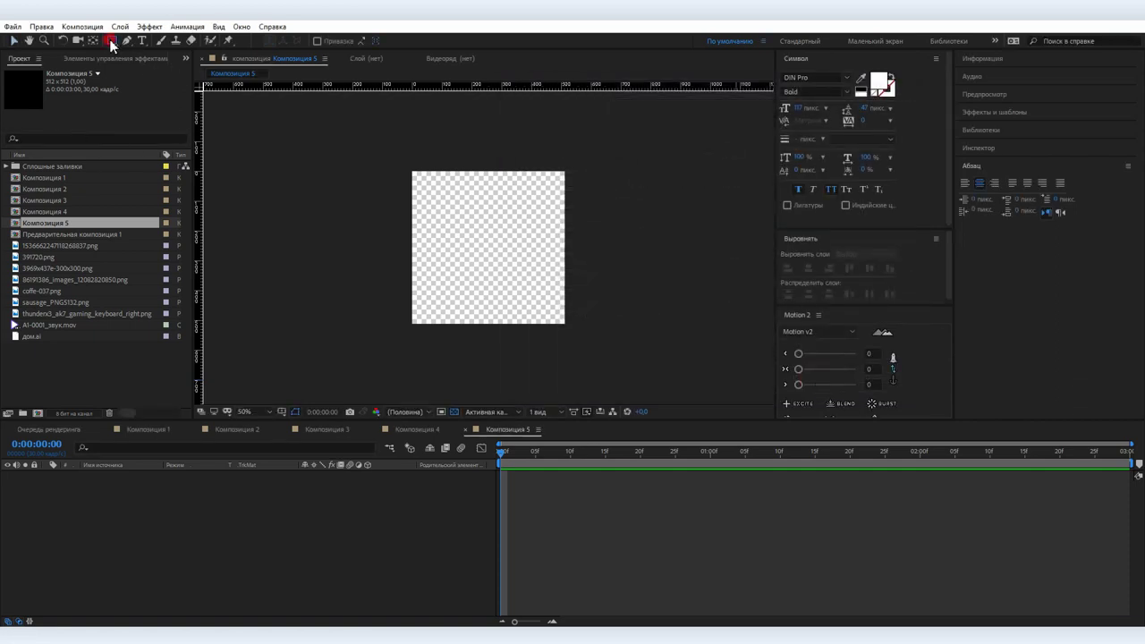
mouse_move(445, 236)
mouse_down()
mouse_move(460, 265)
mouse_move(505, 295)
mouse_up()
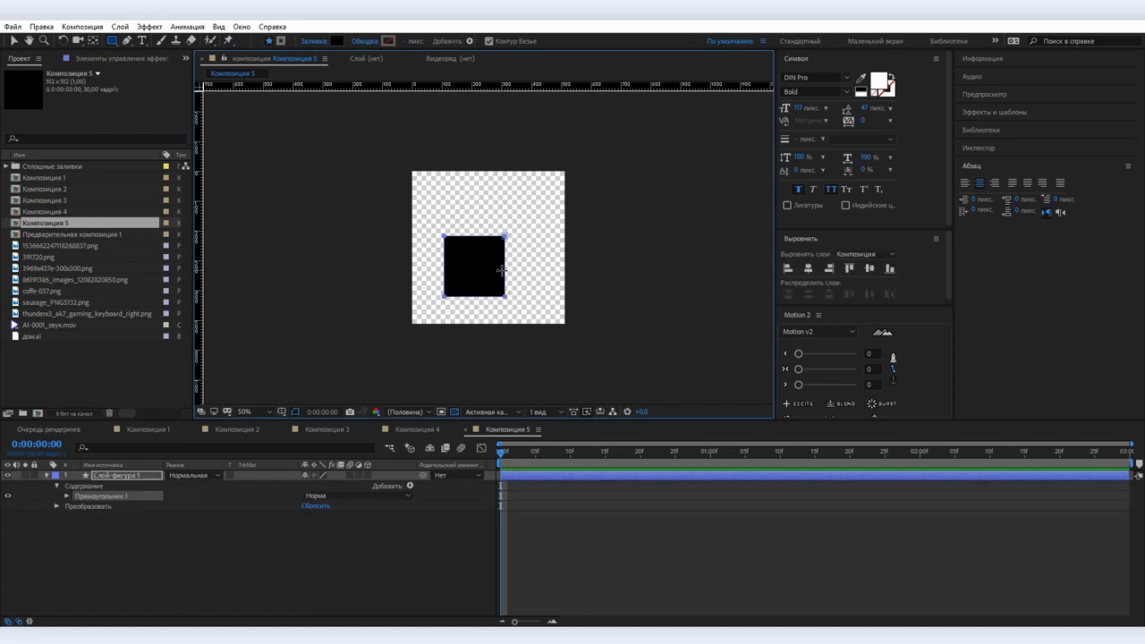
key(v)
click(787, 268)
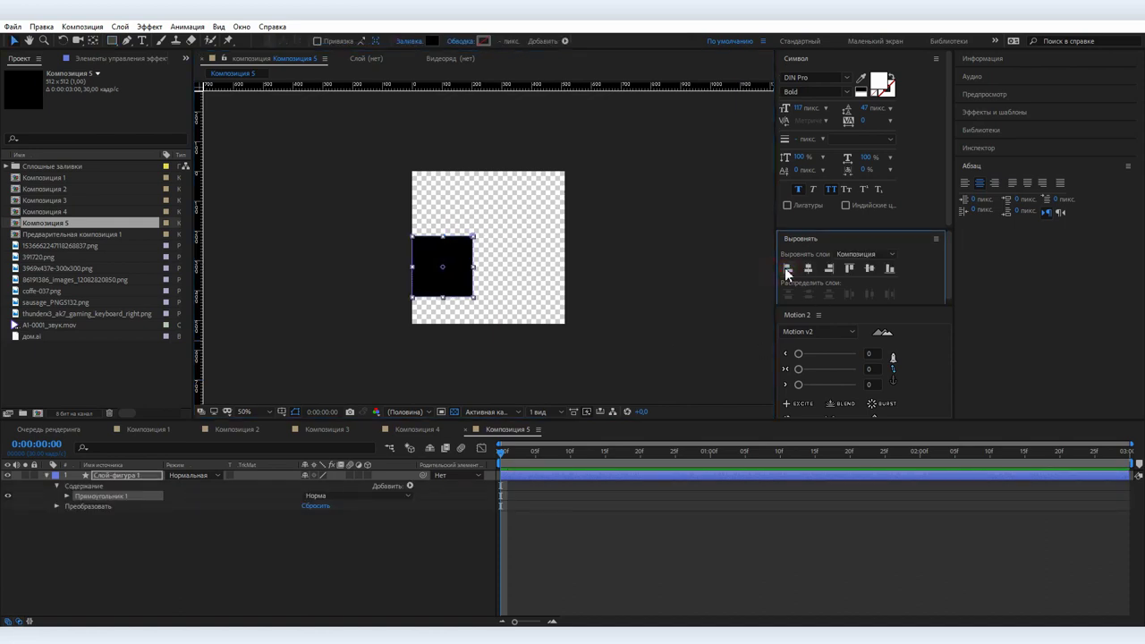
- Keyframe the square's position at the first frame and align it to the composition's right edge at 0:00:01:15
click(507, 475)
key(p)
click(77, 486)
drag(718, 452, 814, 452)
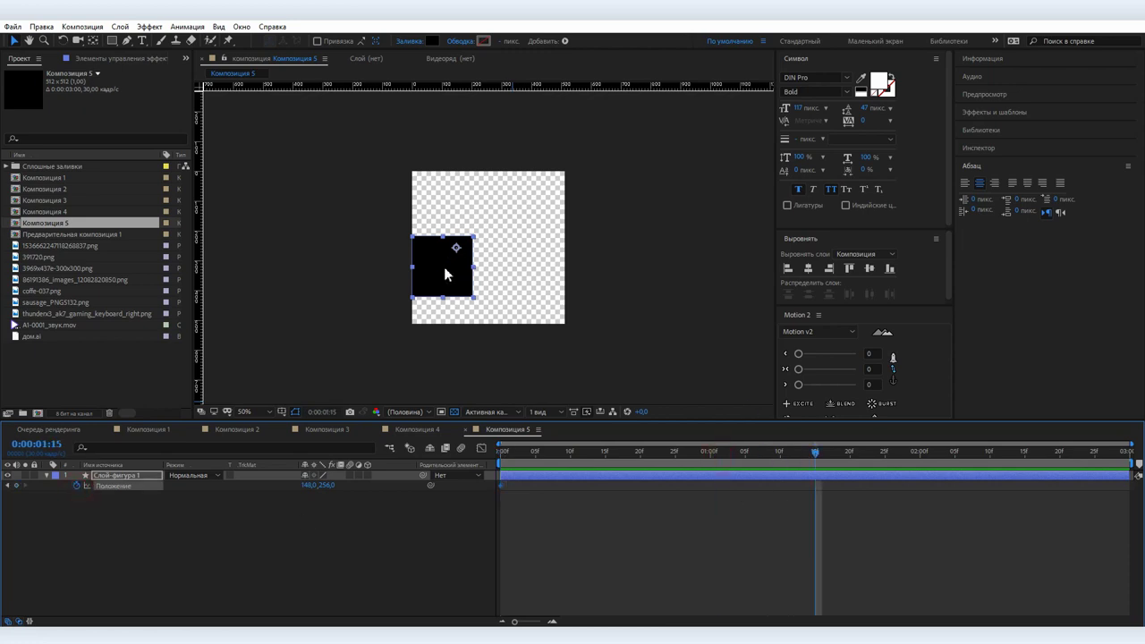
click(828, 268)
- Copy the square's first position keyframe to the last frame at 0:00:02:29 and preview the looped movement
click(501, 485)
key(End)
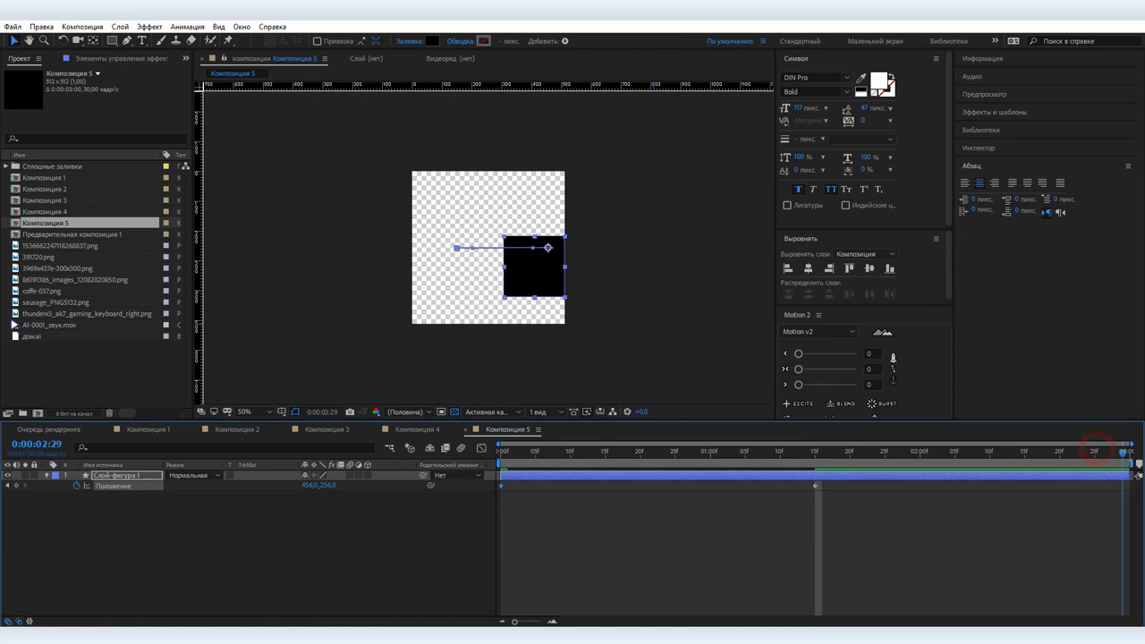
key(ctrl+v)
key(space)
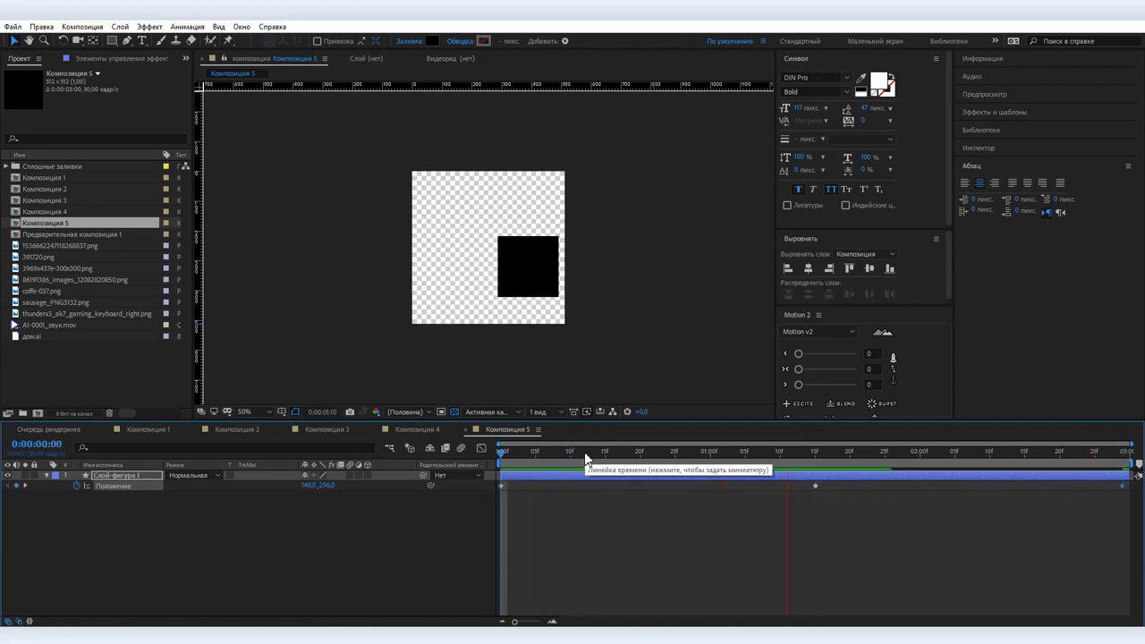
key(space)
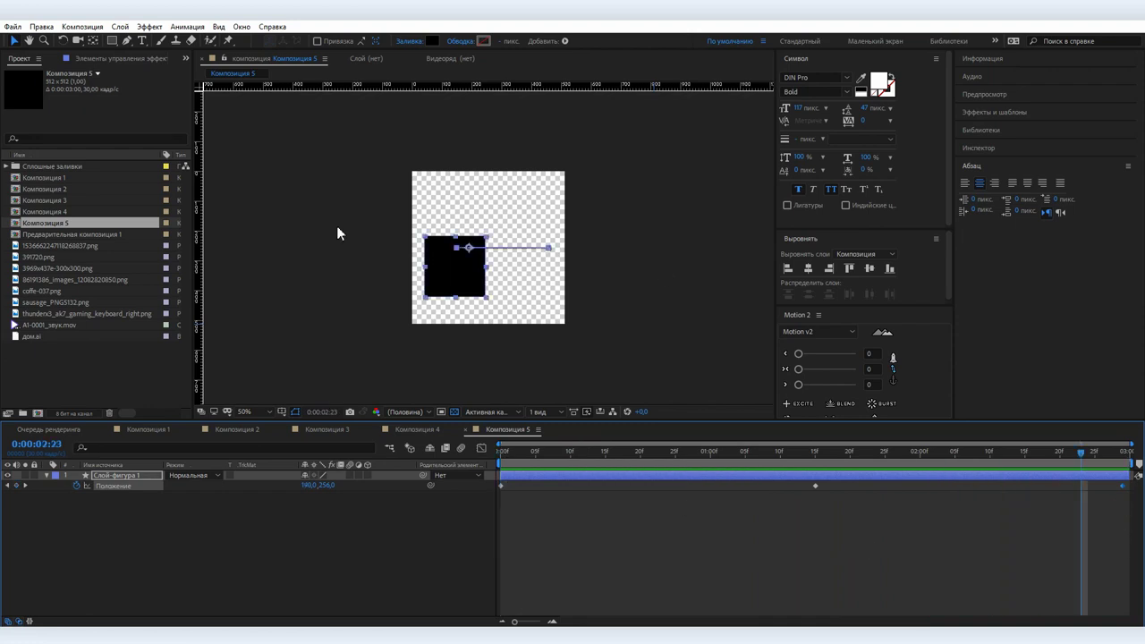
- Check the duration of Композиция 5 in its settings and accept the settings
click(72, 26)
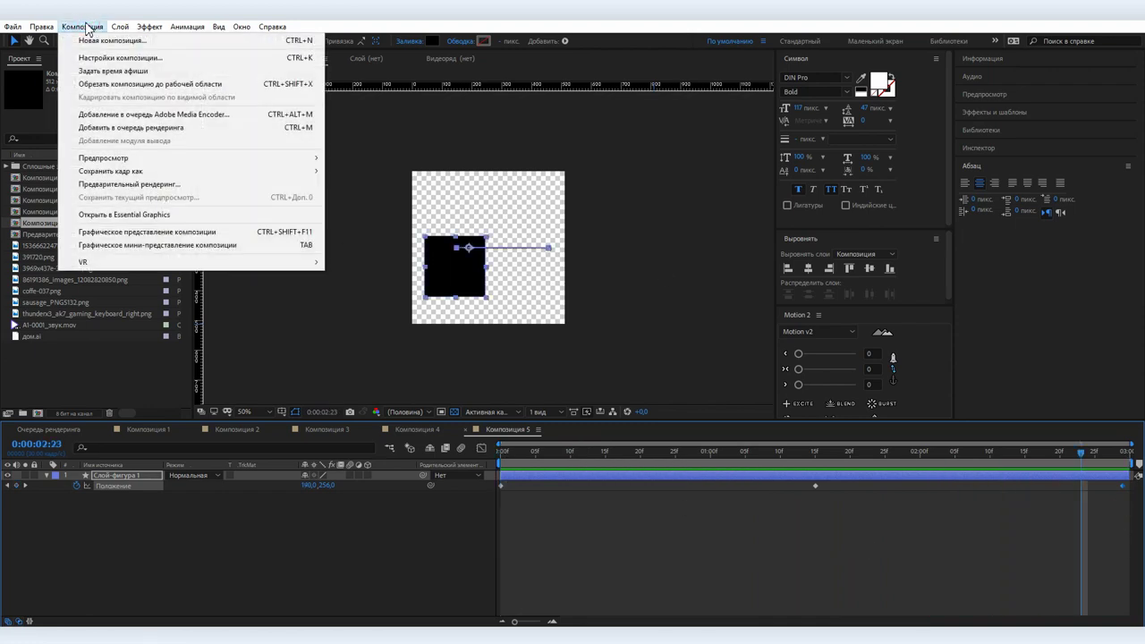
click(120, 57)
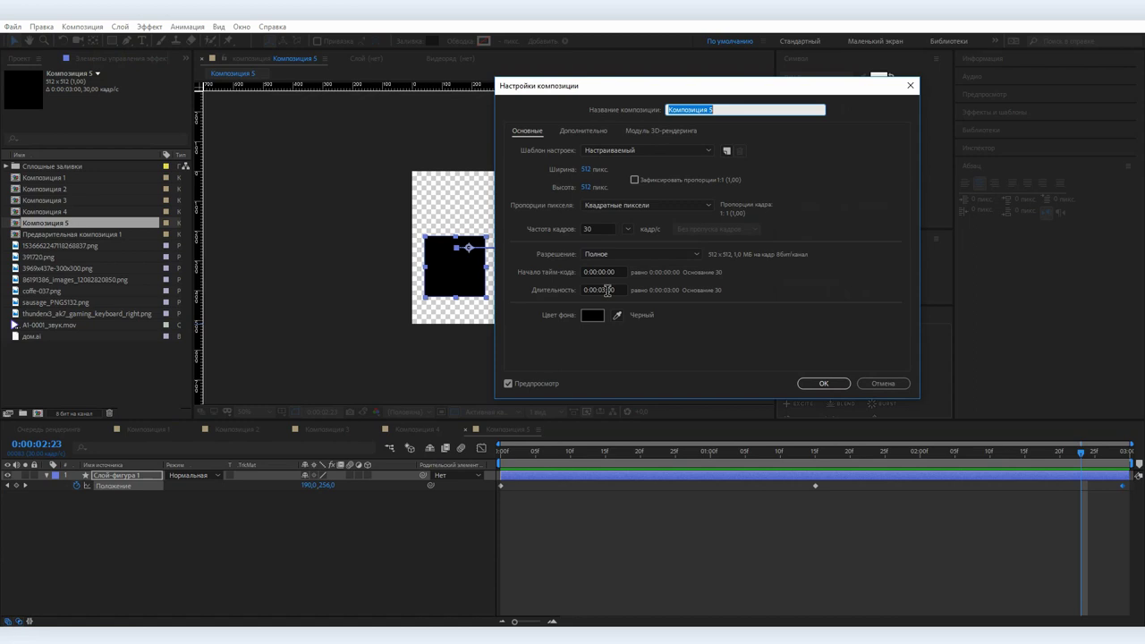
click(824, 383)
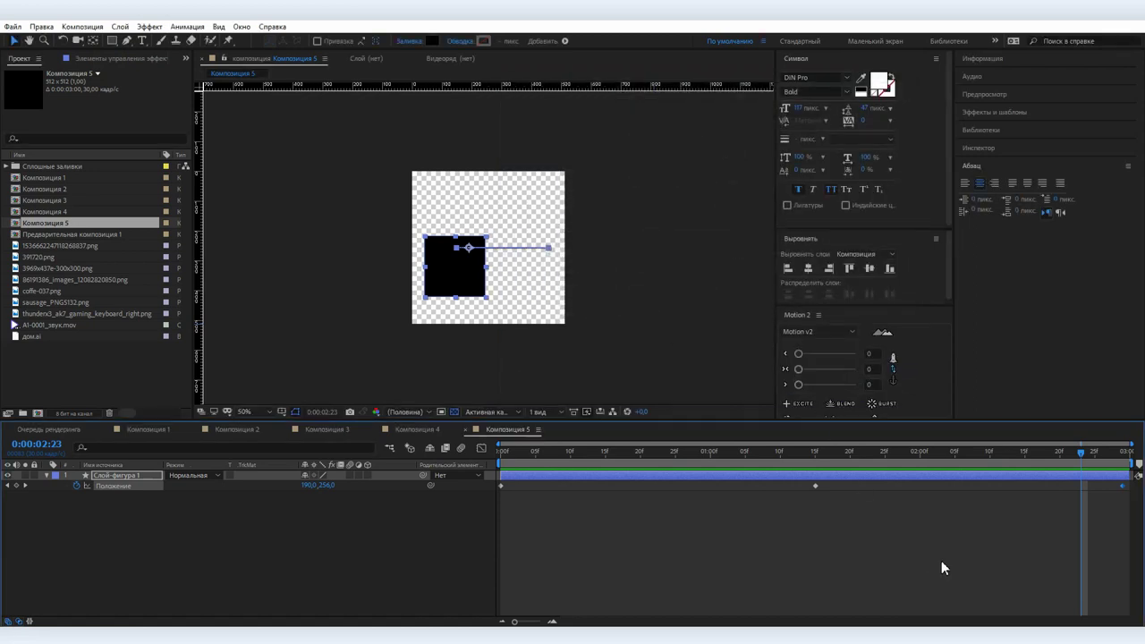
- Compare the square's position at the first and last frames of the animation
drag(1081, 453, 1131, 460)
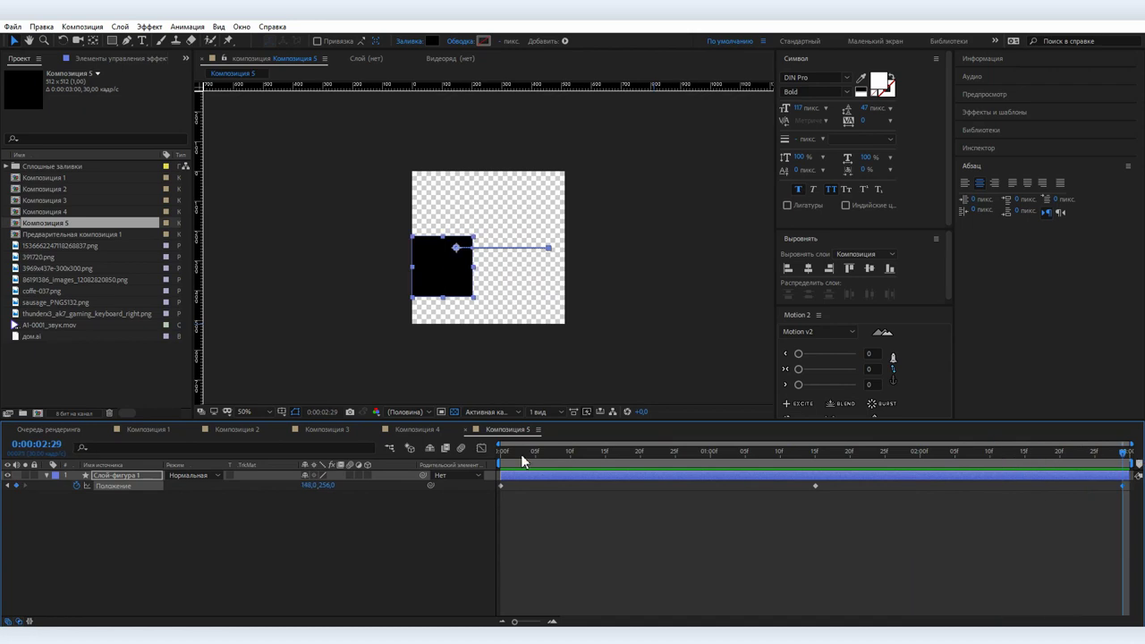
drag(523, 461, 504, 486)
drag(1117, 455, 1131, 457)
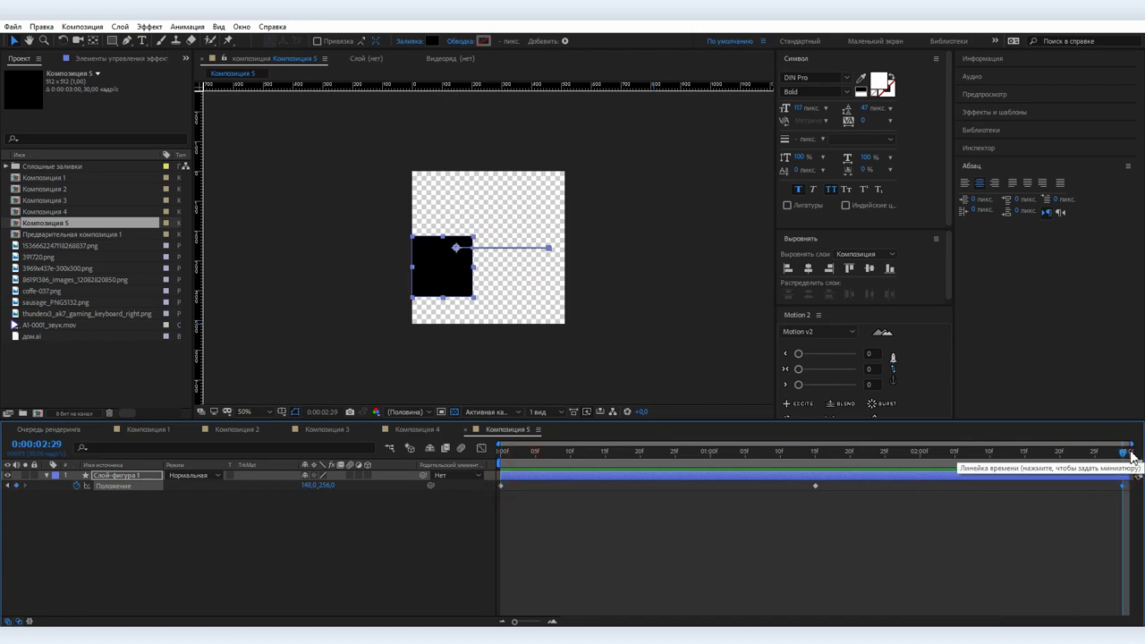
- Add the text "M" over the black square and center it horizontally and vertically on the square
click(890, 541)
key(ctrl+t)
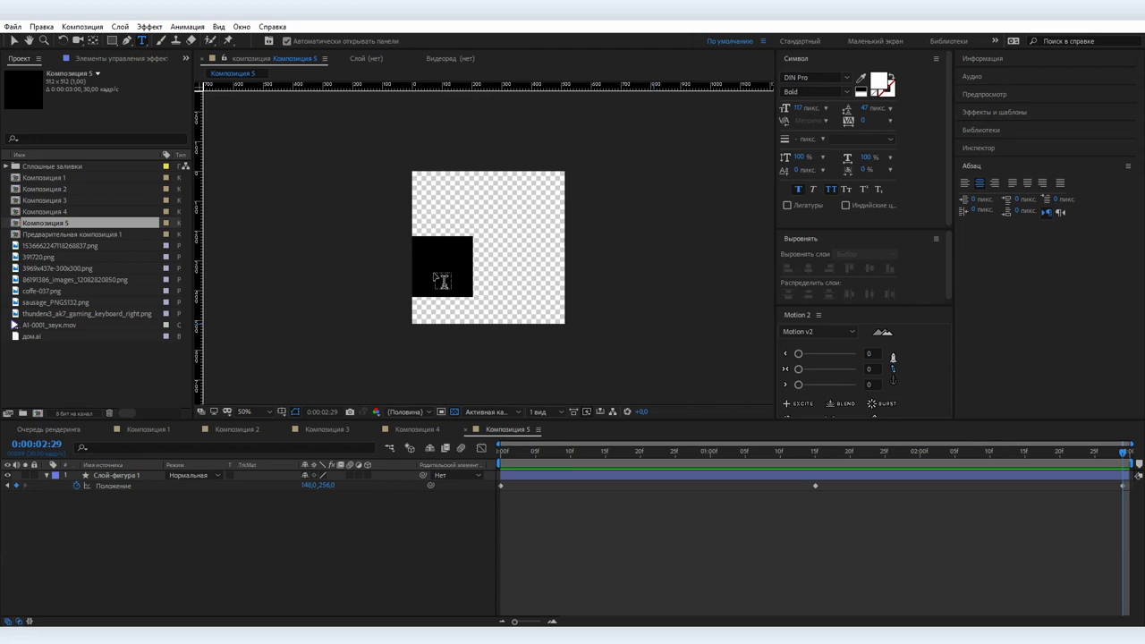
click(434, 266)
text(M)
shift+click(652, 486)
click(807, 268)
click(868, 268)
- Parent the M text layer to the layer Слой-фигура 1 and check the combined movement at 0:00:00:18
click(657, 546)
click(456, 474)
click(508, 523)
click(629, 450)
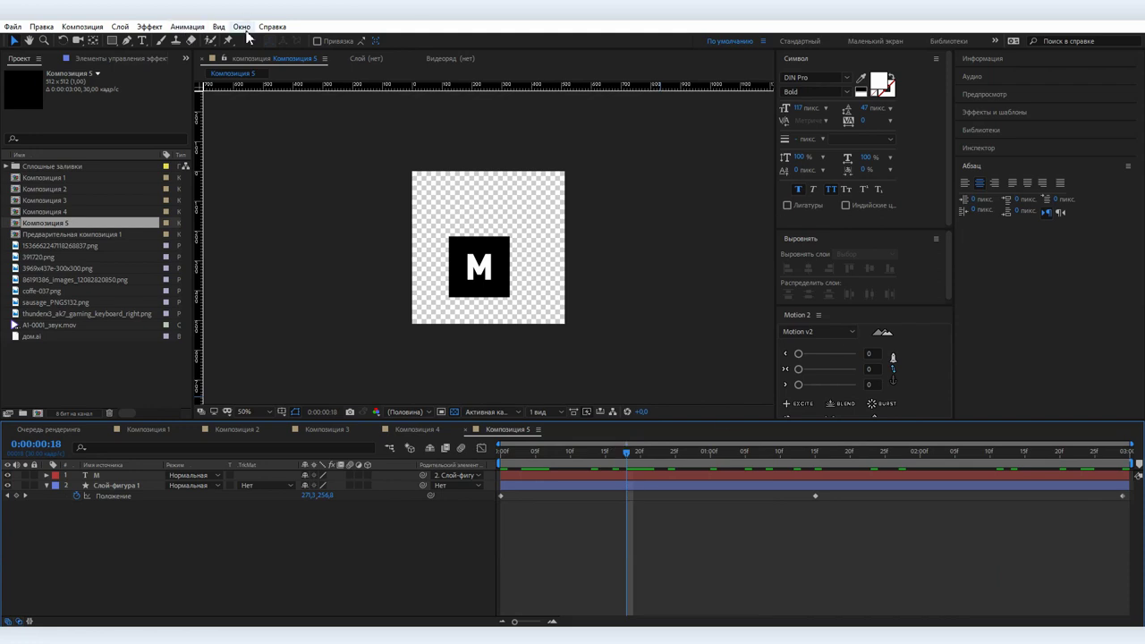
- Open the Bodymovin for Telegram Stickers extension and select only Композиция 5 for rendering
click(242, 27)
mouse_move(291, 90)
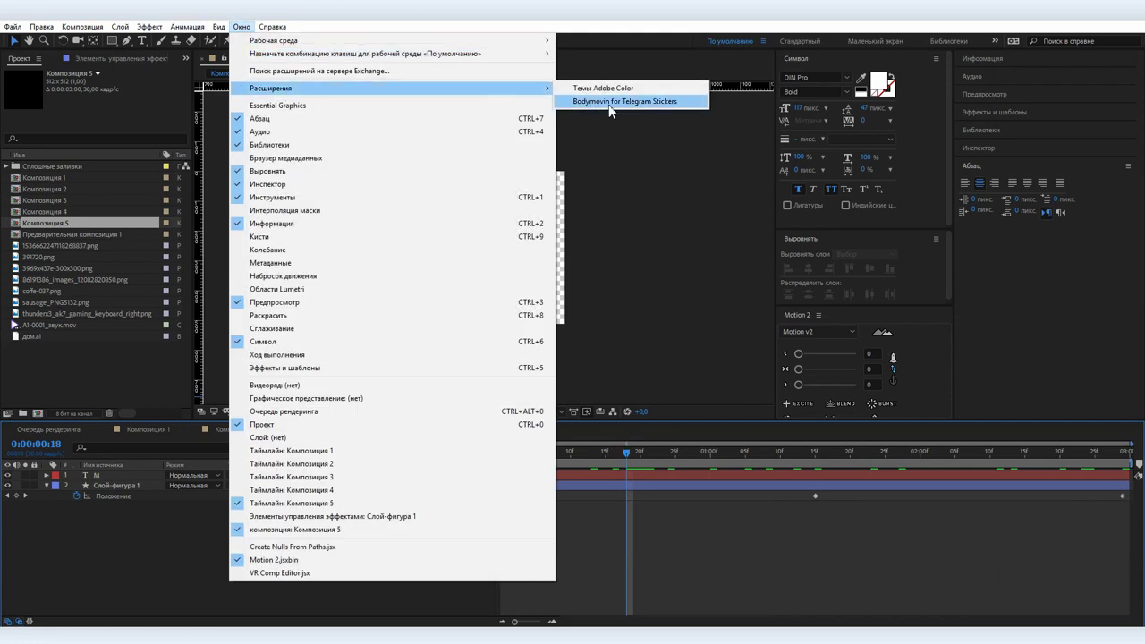
click(609, 103)
drag(603, 84, 779, 51)
click(630, 240)
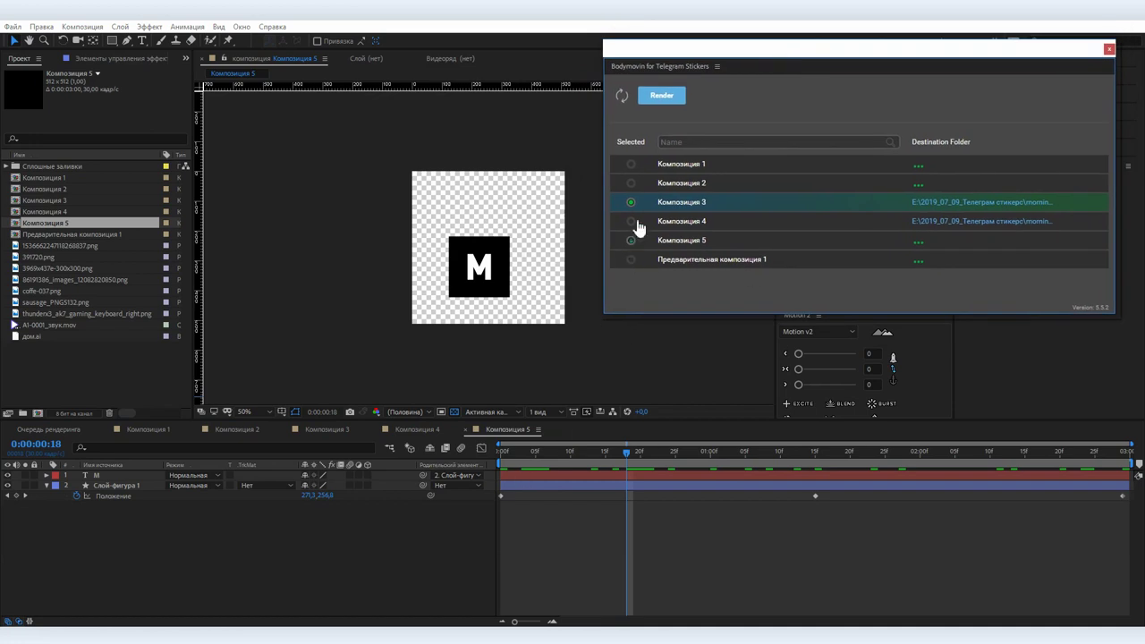
click(631, 203)
- Try to render Композиция 5 to a file named data in the 2019_07_09_Телеграм стикерс folder
click(919, 241)
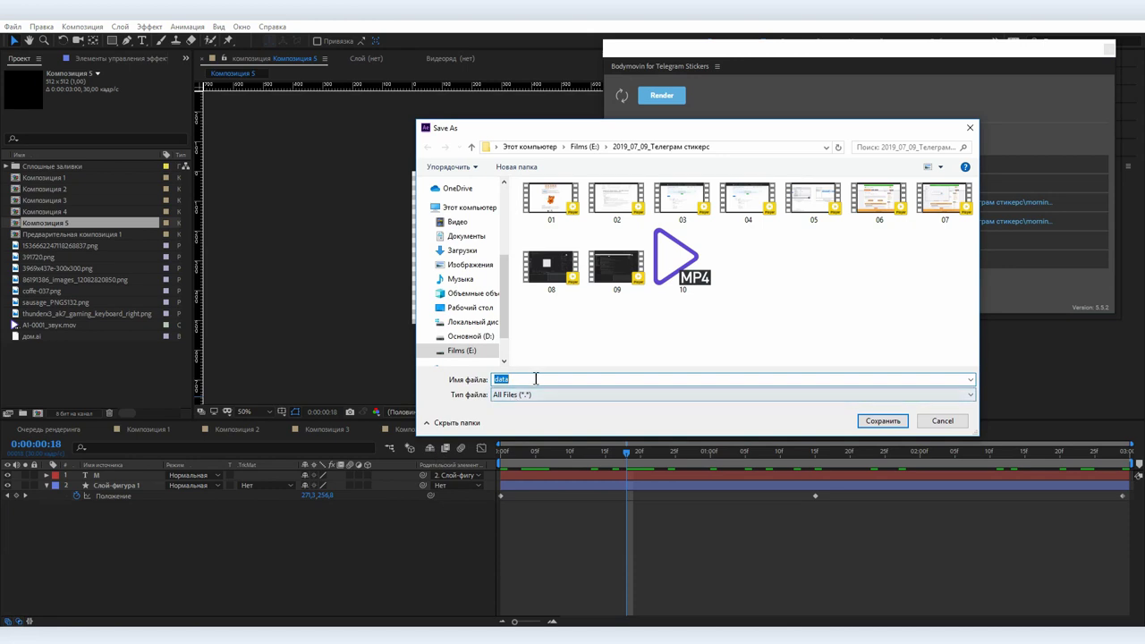
click(883, 420)
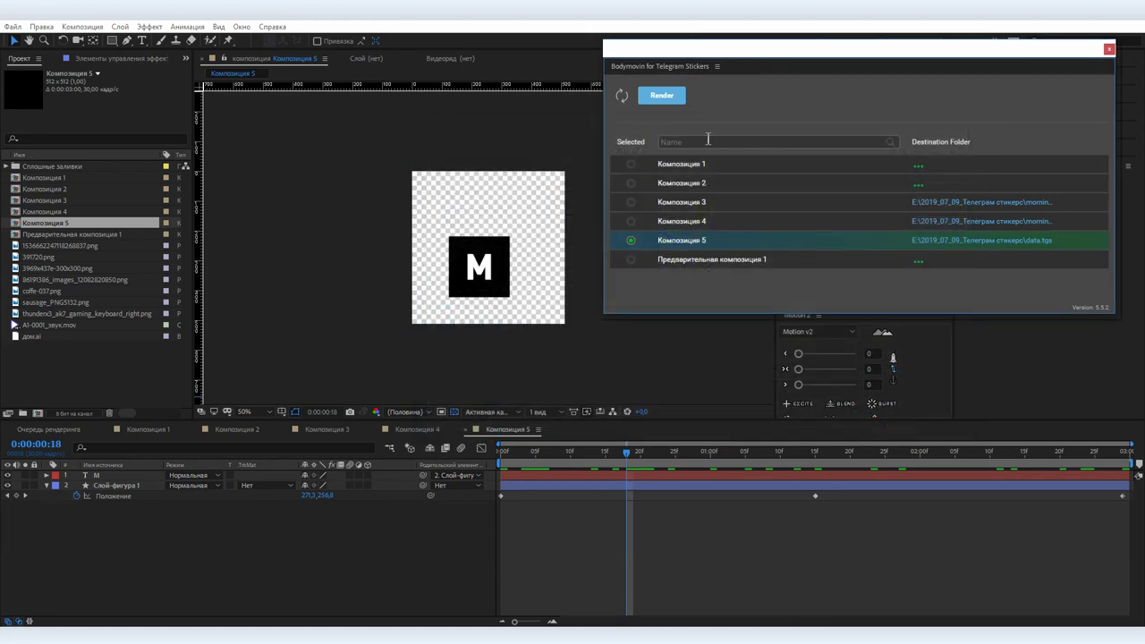
click(662, 95)
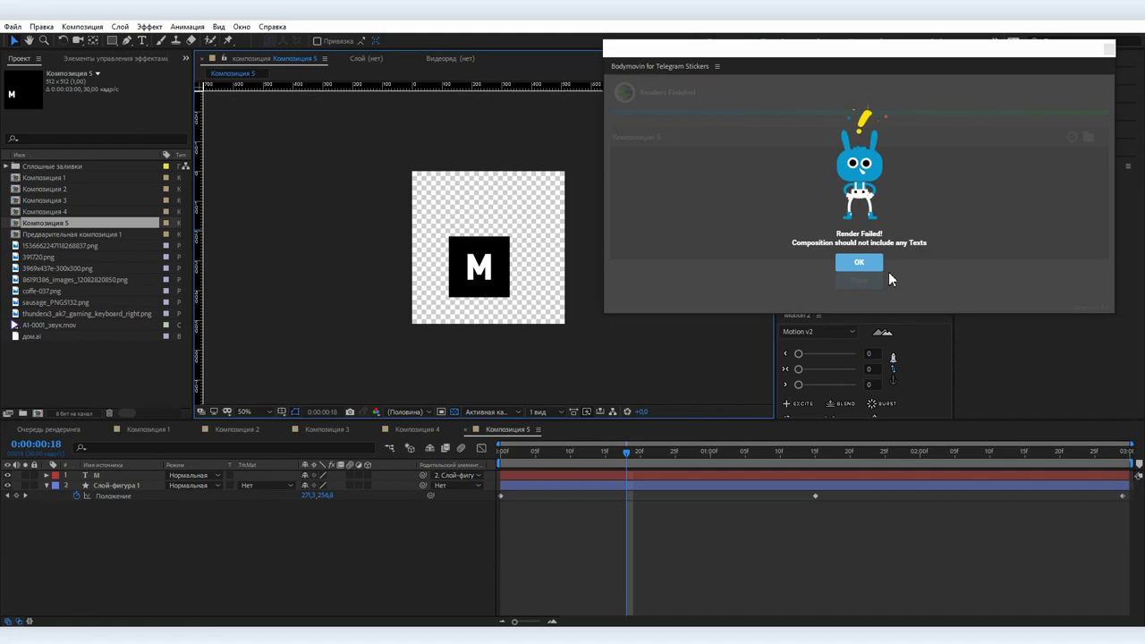
click(862, 263)
click(860, 279)
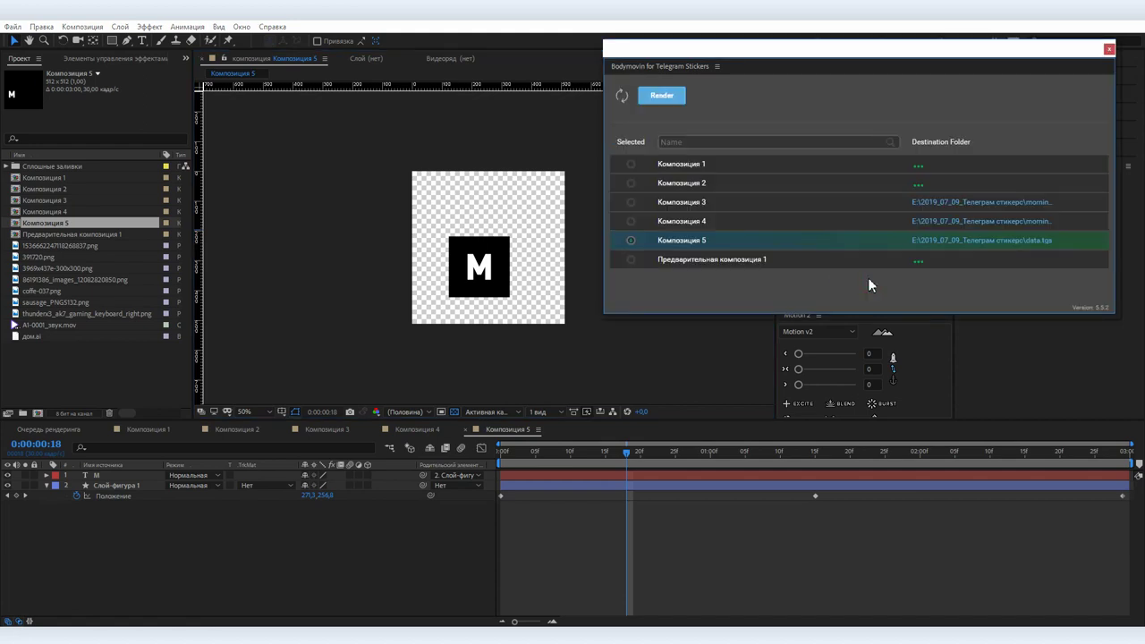
- Close the Bodymovin extension and inspect the УТРО animation in Композиция 3 at 100% magnification
click(409, 430)
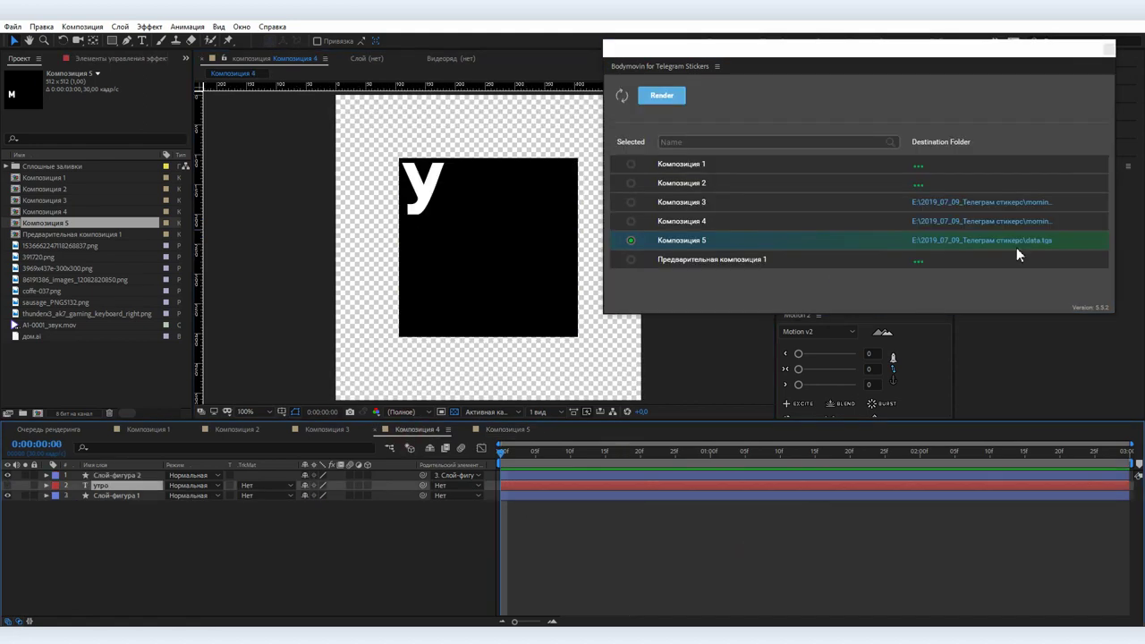
click(1109, 47)
click(328, 430)
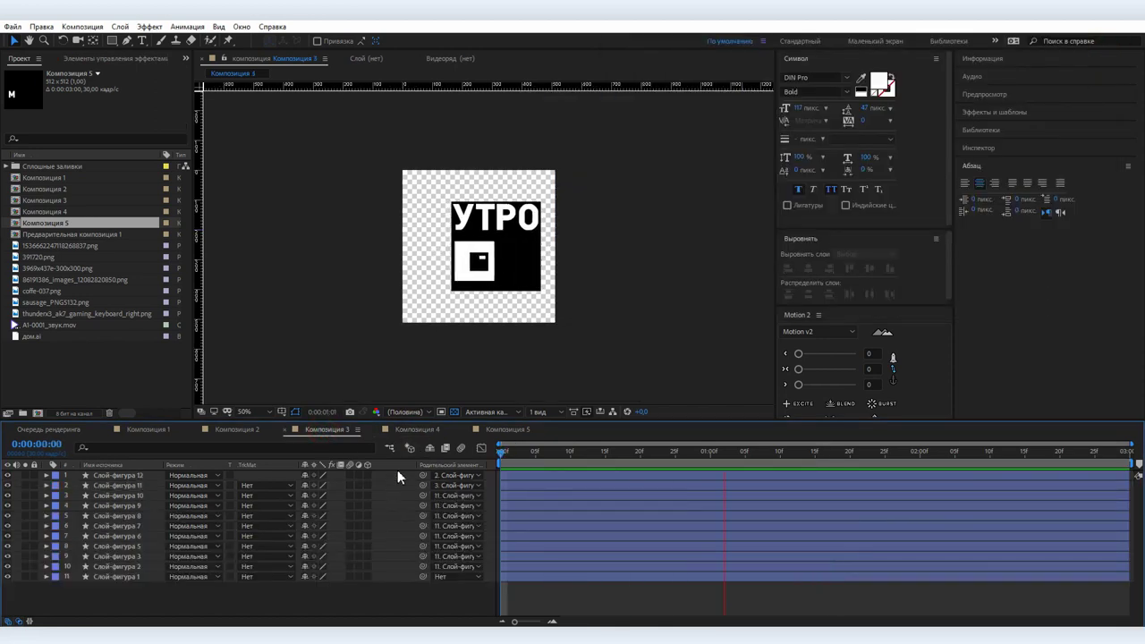
key(period)
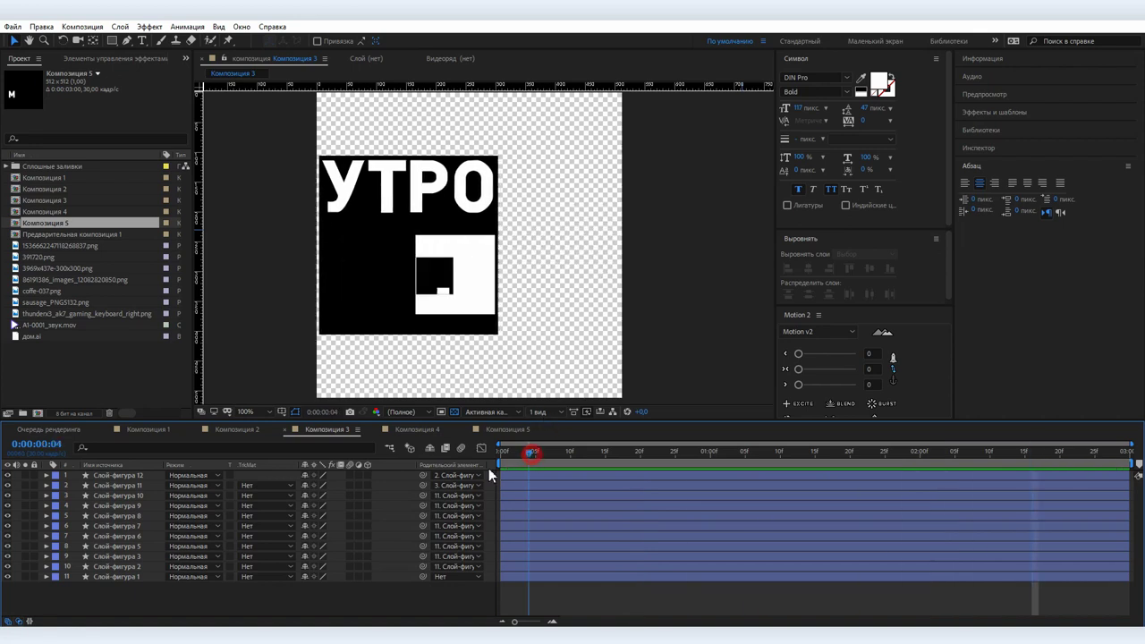
- Reopen the Bodymovin for Telegram Stickers extension and select only Композиция 3 for rendering
click(241, 26)
mouse_move(322, 90)
click(634, 99)
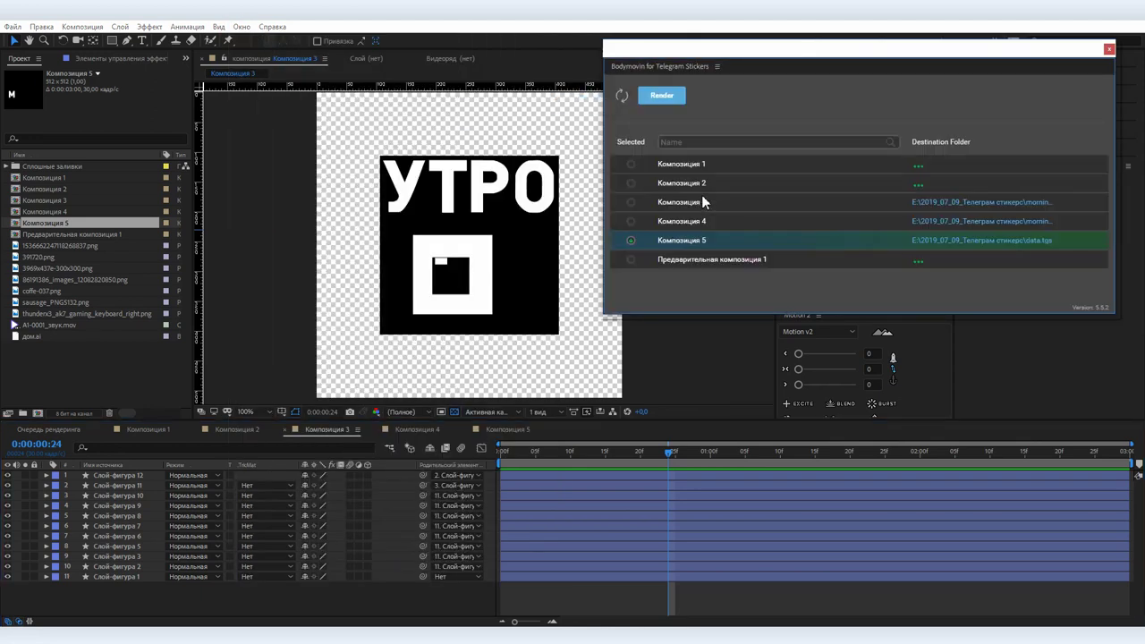
click(630, 203)
click(630, 239)
- Set morning1 as the output file for Композиция 3, render it and close the extension
click(956, 202)
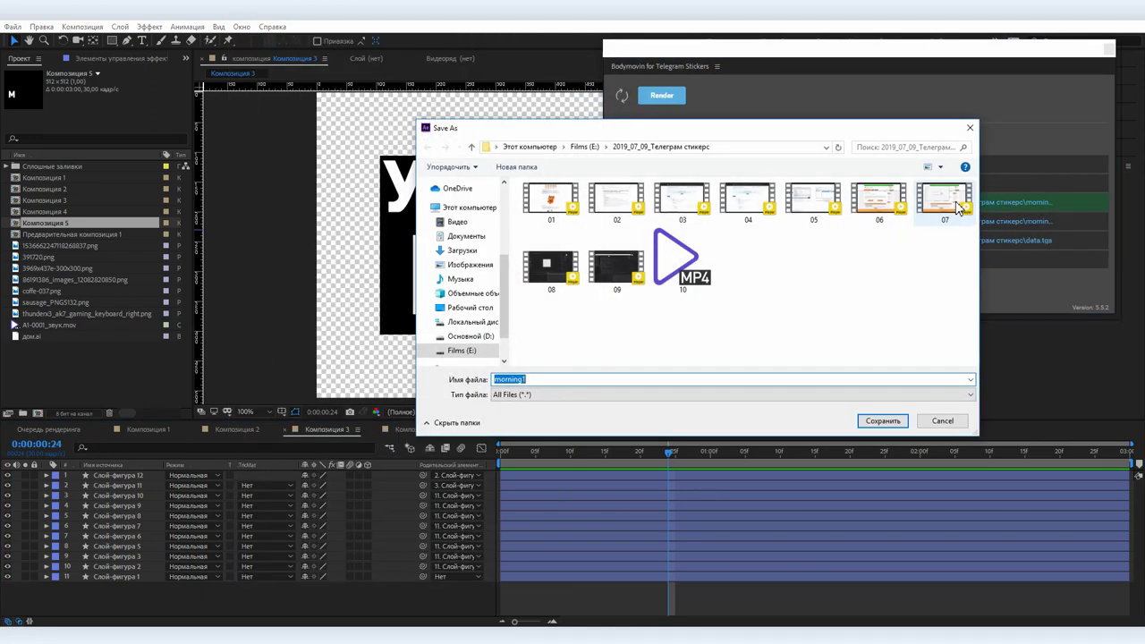
key(Return)
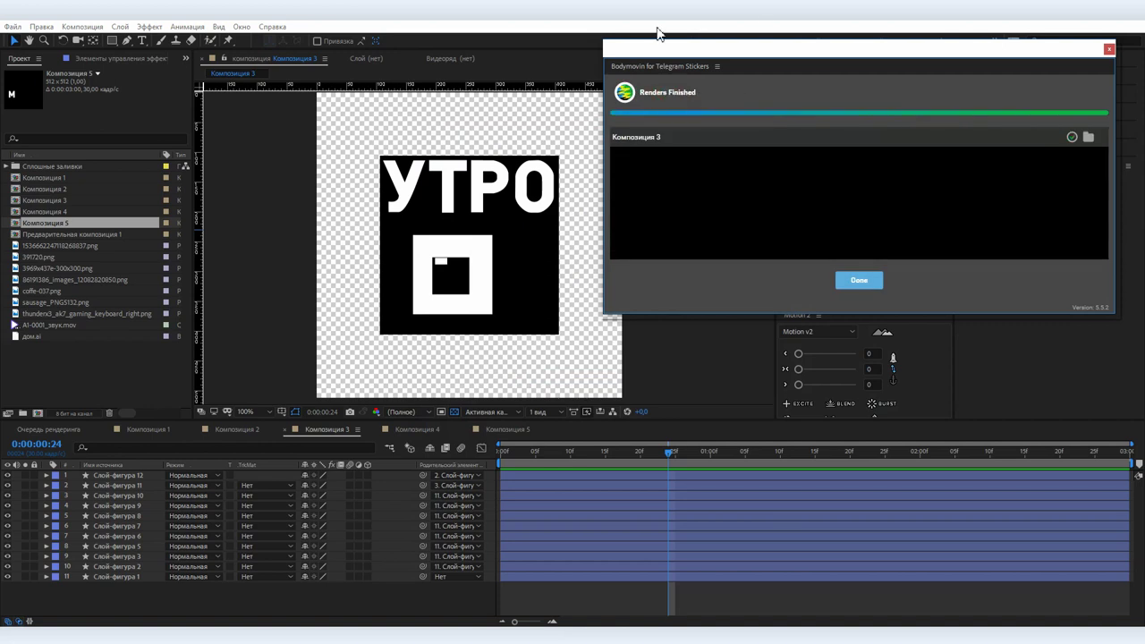
click(860, 280)
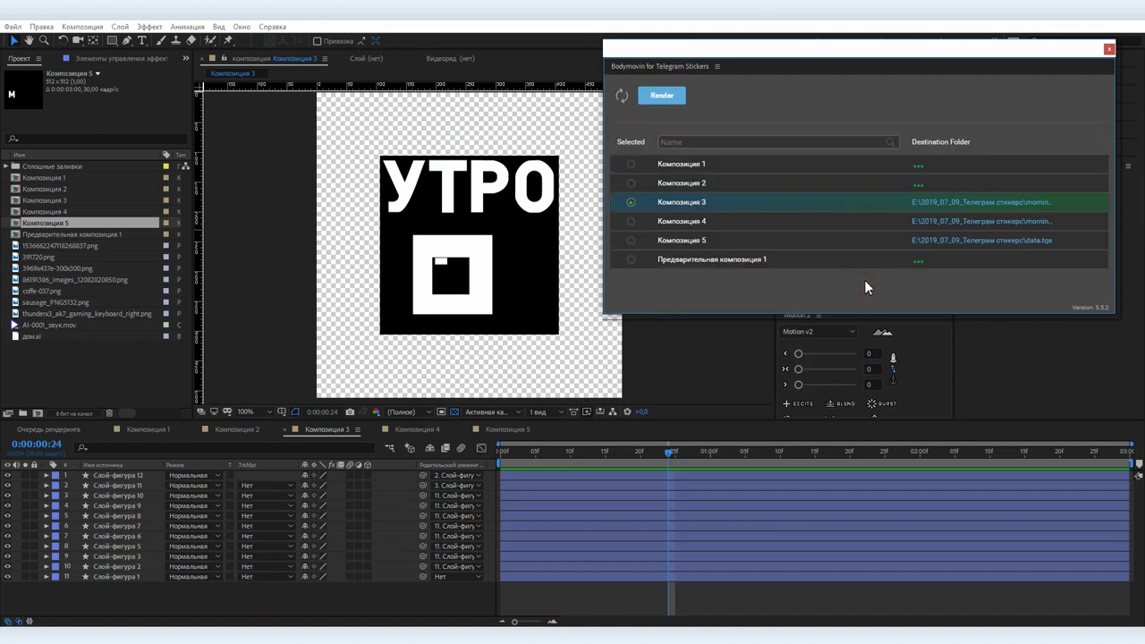
click(1108, 48)
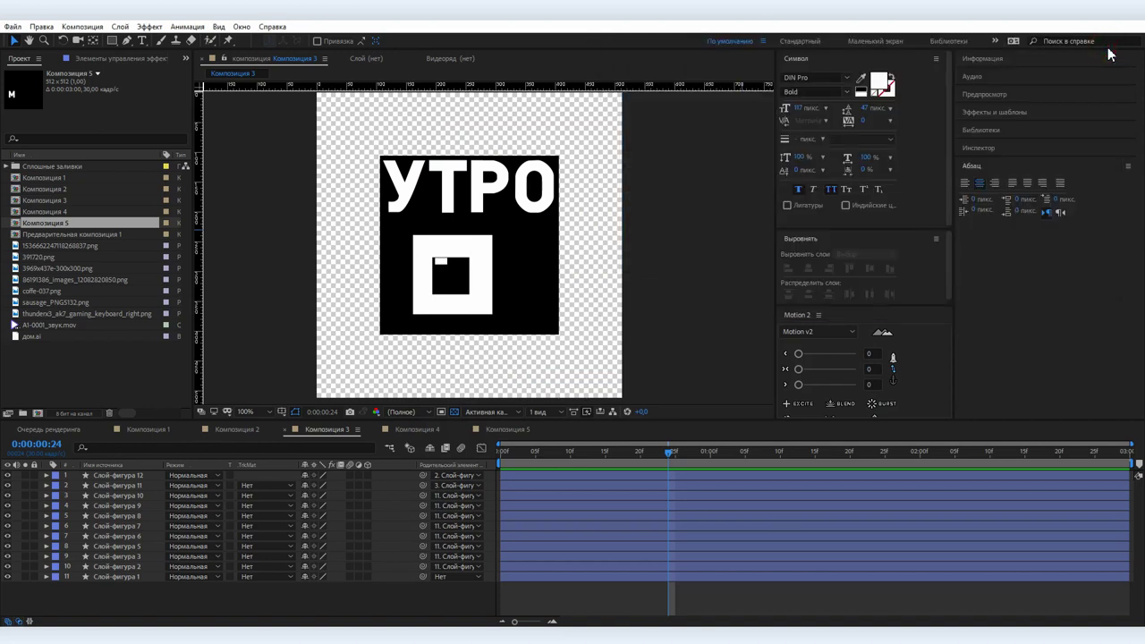
key(alt+Tab)
click(729, 73)
text(@sticker)
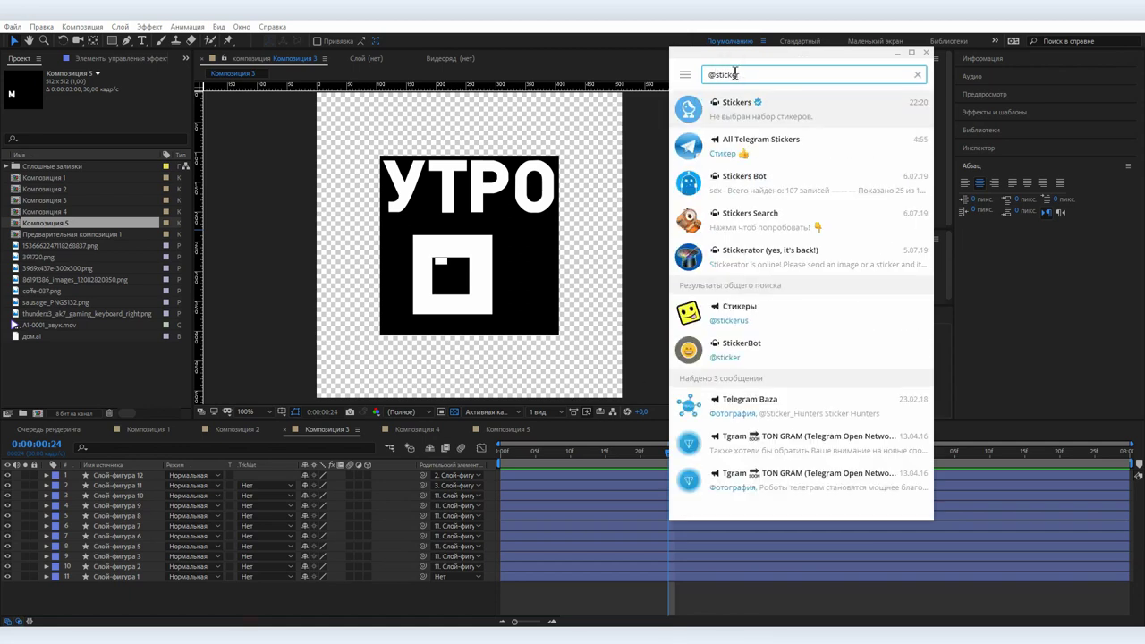
key(Return)
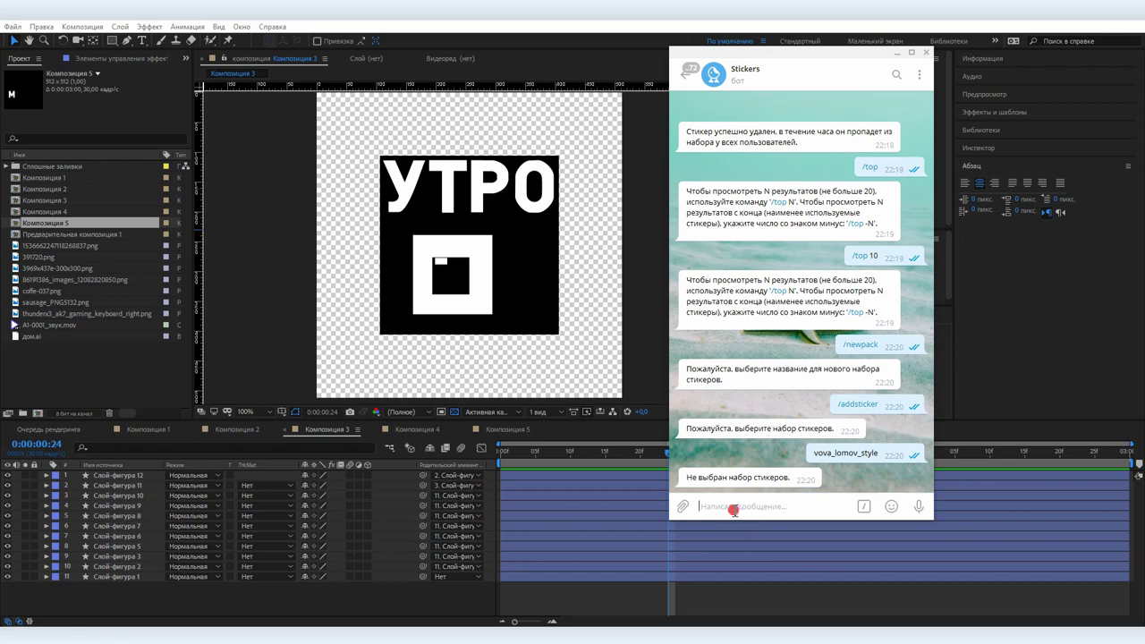
- Request a new animated sticker pack with the /newanimated command and send the pack's name
text(/newani)
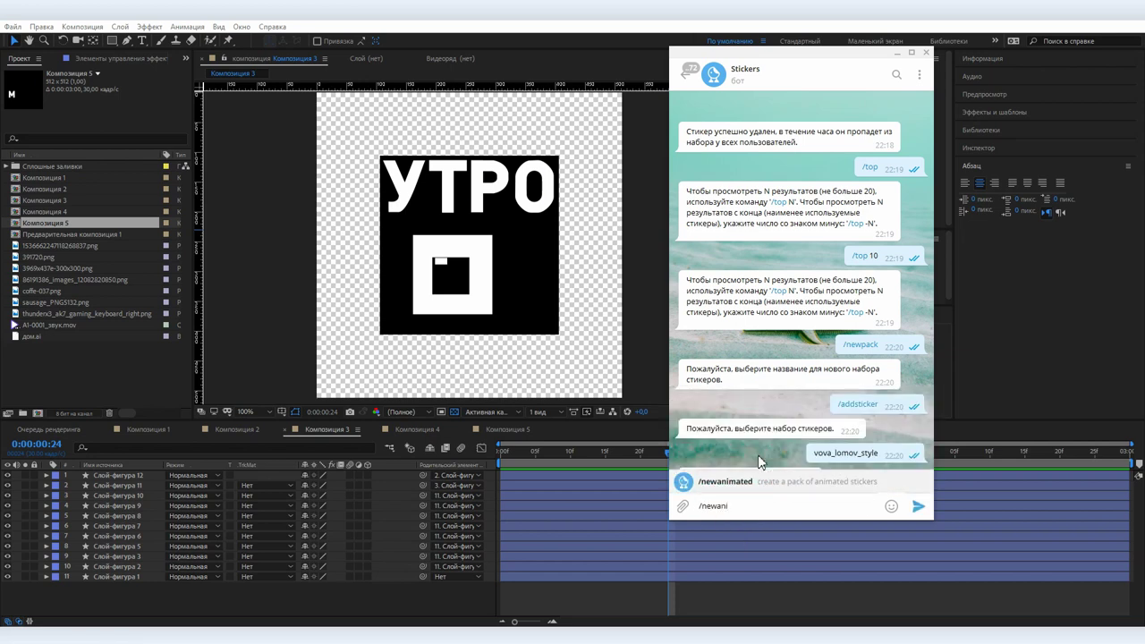
key(Return)
text(vova_lomov_style)
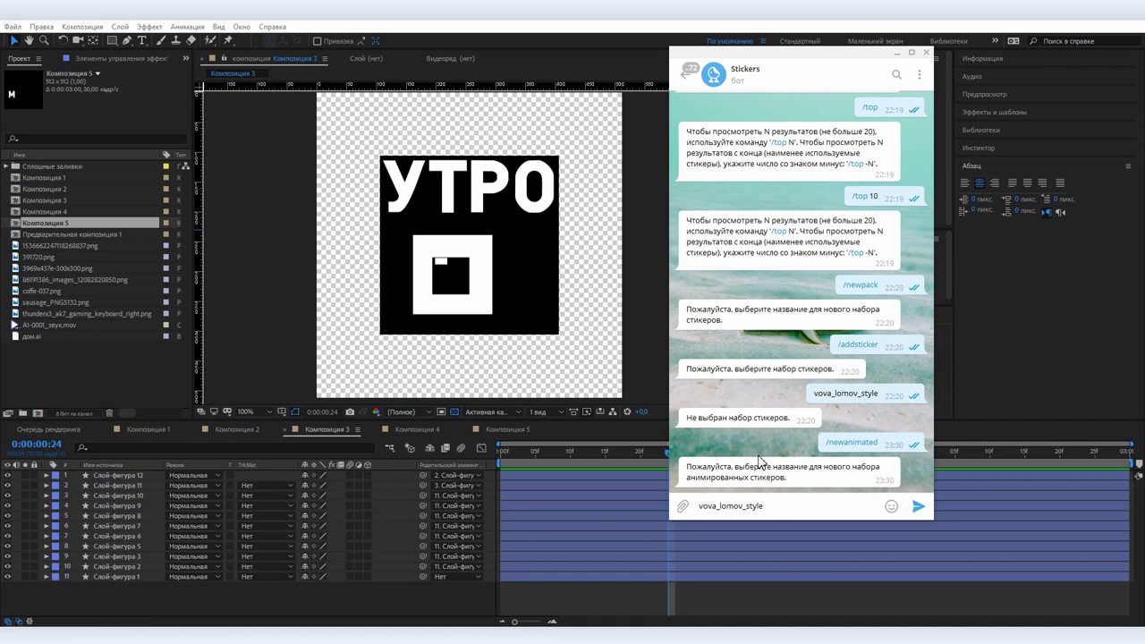
key(Return)
- Switch to Total Commander and send the morning.tgs file from the sticker folder to the Stickers bot chat
key(alt+Tab)
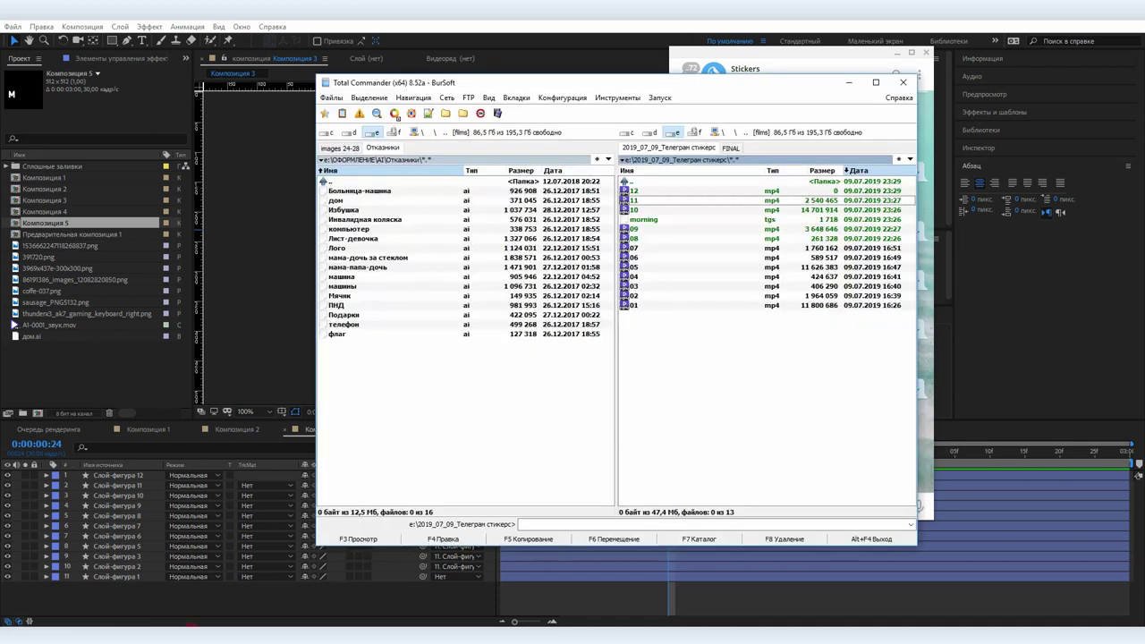
drag(728, 85, 445, 55)
drag(366, 190, 821, 349)
click(868, 390)
key(alt+Tab)
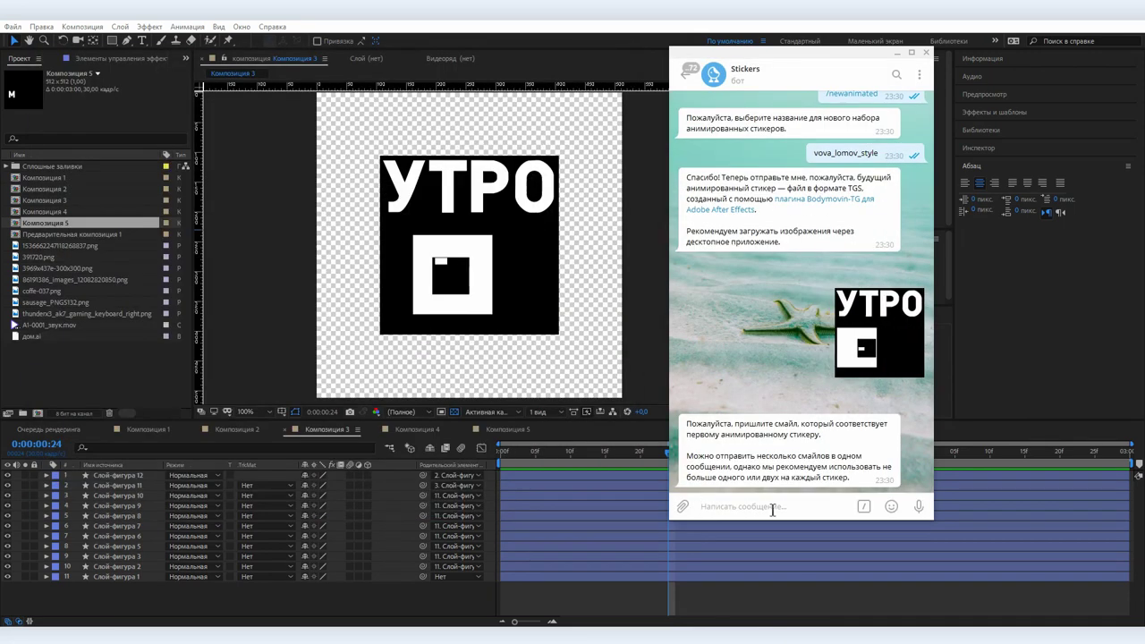
- Assign a smiley emoji to the uploaded sticker and send the bot the /publish command
mouse_move(891, 507)
click(768, 209)
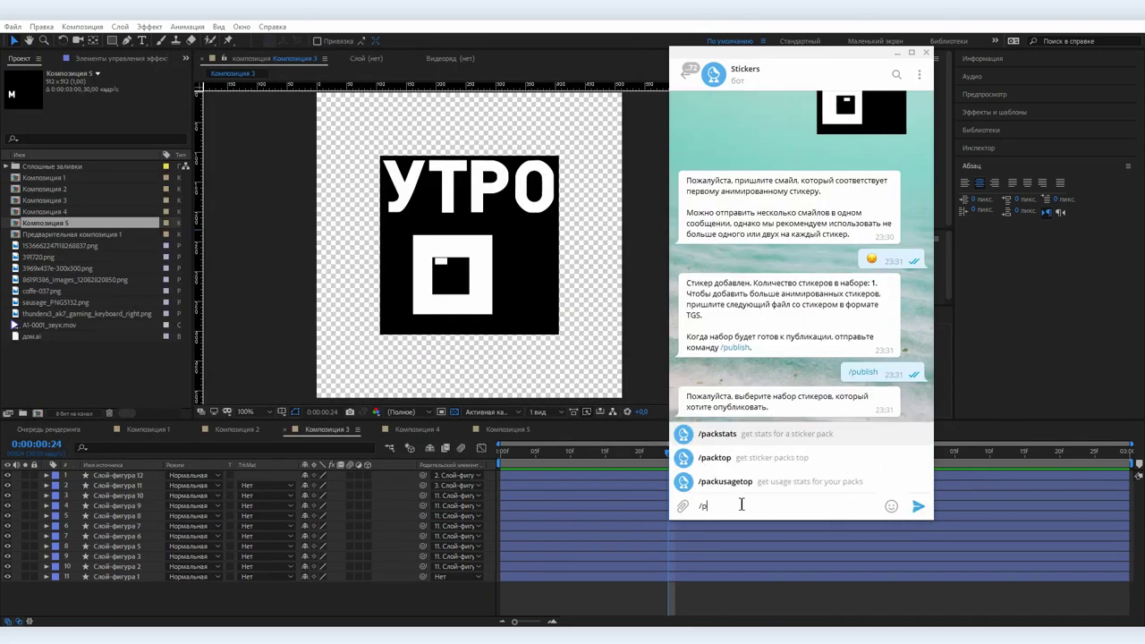
text(publish)
key(Return)
- Choose the pack marked #2 for publishing and skip setting a pack icon with /skip
click(861, 504)
click(854, 506)
key(Return)
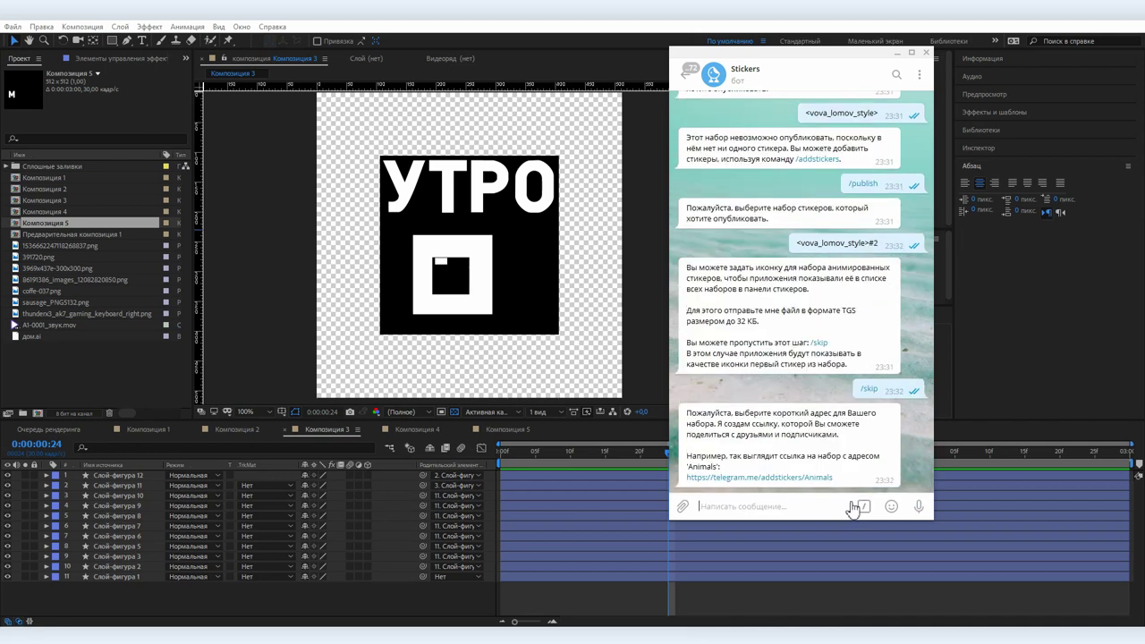